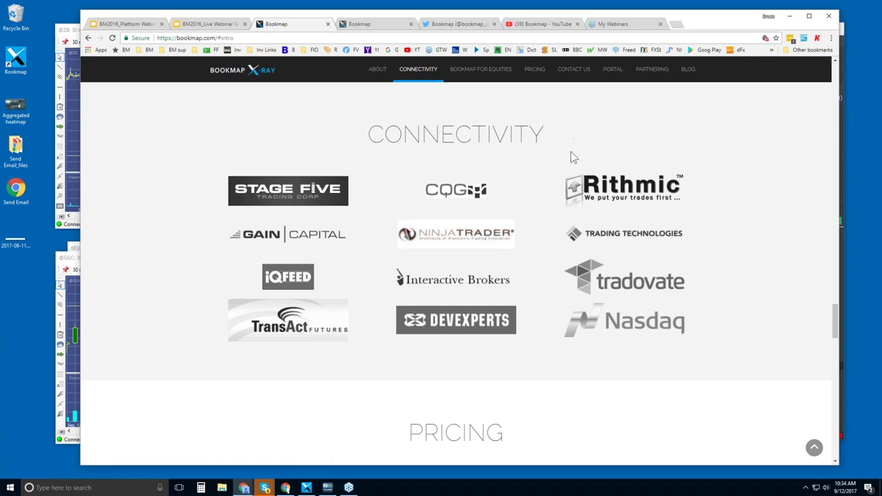
Highlight the Advanced plan's features in the pricing section, then switch to the Bookmap Portal tab
scroll(570, 152, down, 3)
scroll(571, 151, down, 2)
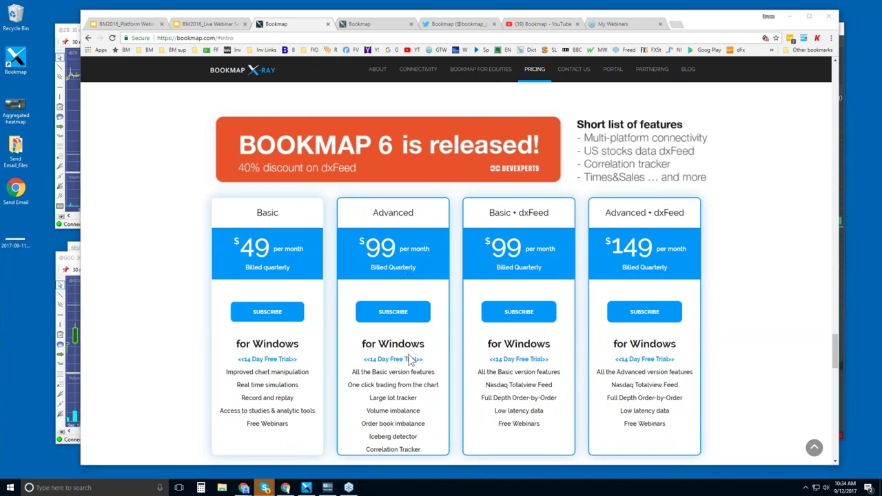
drag(348, 385, 440, 385)
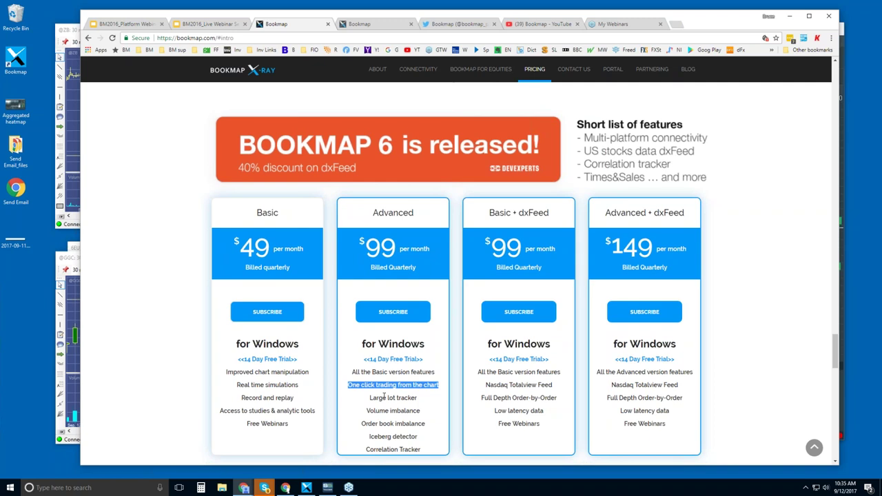
drag(370, 398, 420, 450)
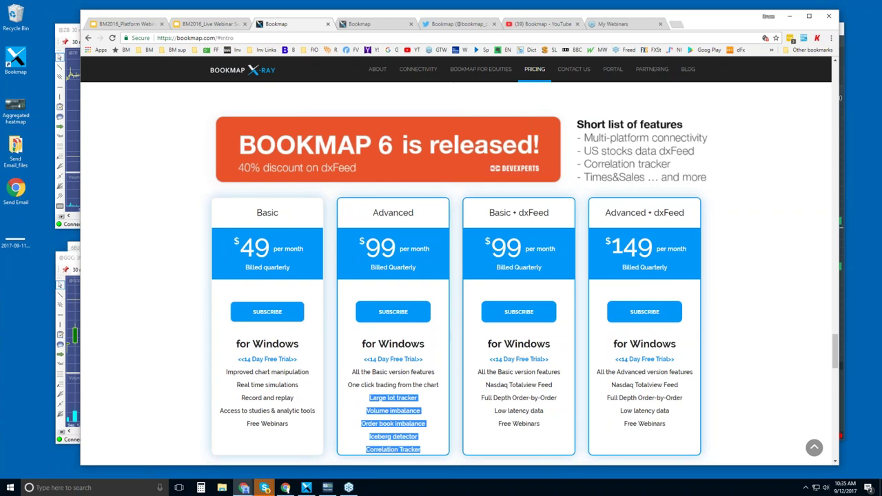
click(403, 428)
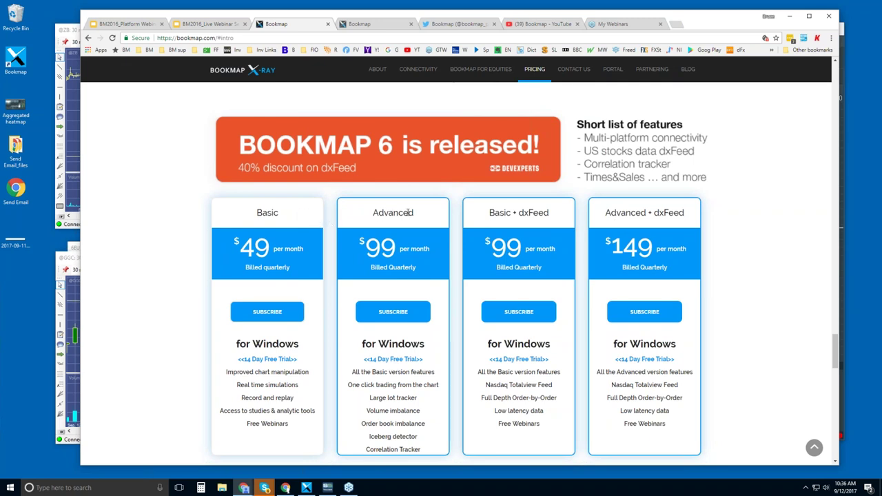
click(365, 24)
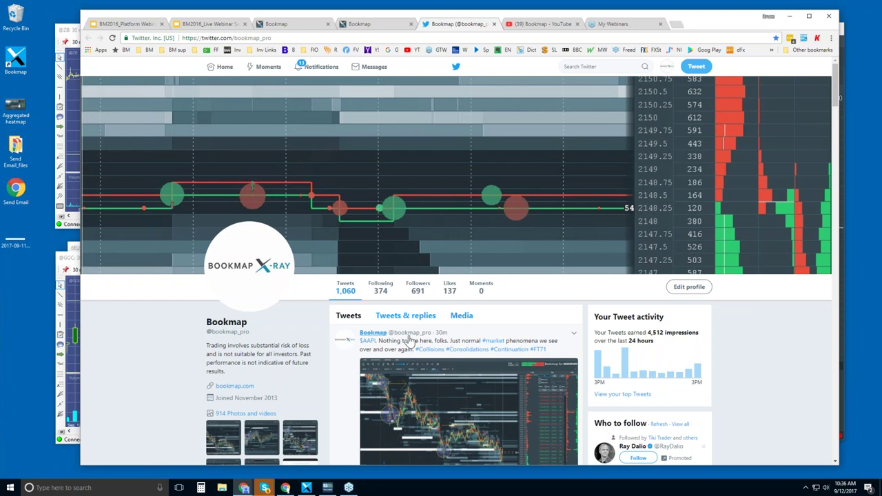
Switch from the Twitter profile to the Bookmap YouTube channel and pause its trailer
click(542, 24)
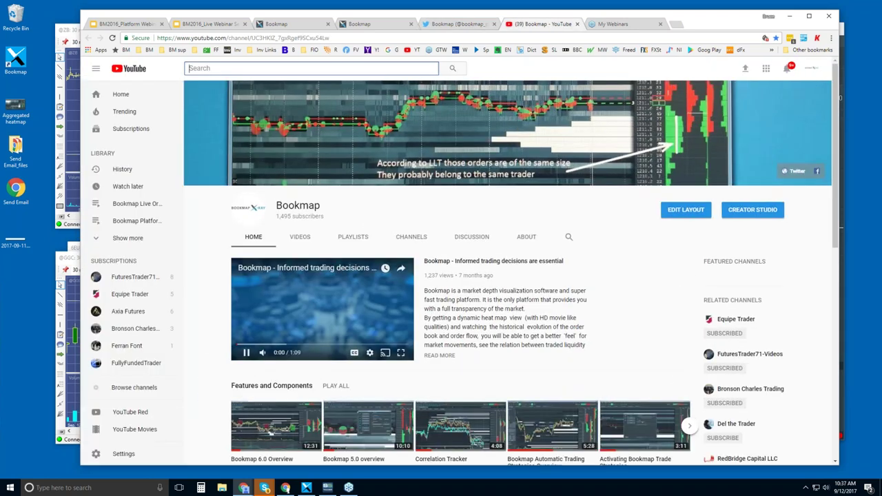
click(246, 352)
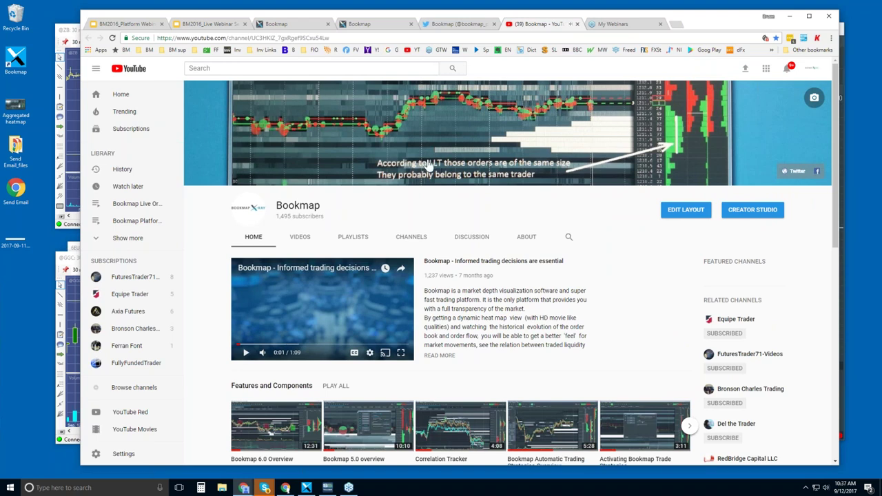
Scroll through the channel's shelves to Selected Webinars, then shift the window left and taller
scroll(424, 165, down, 3)
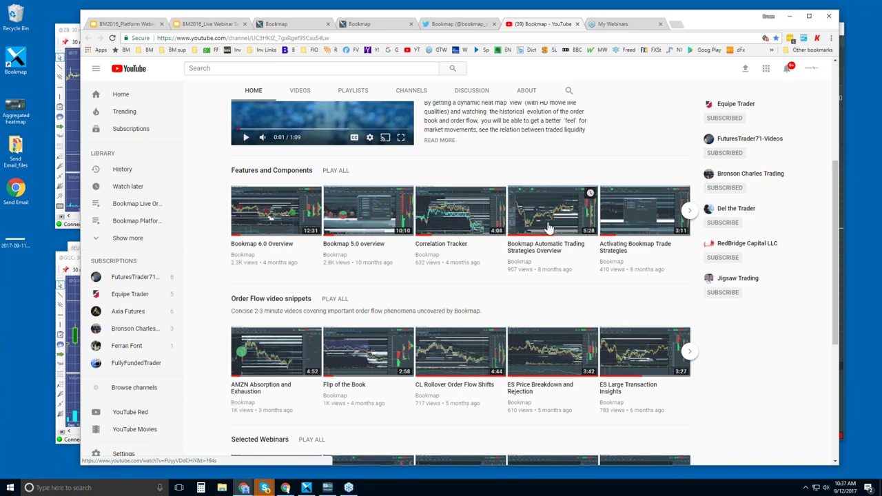
scroll(513, 252, down, 2)
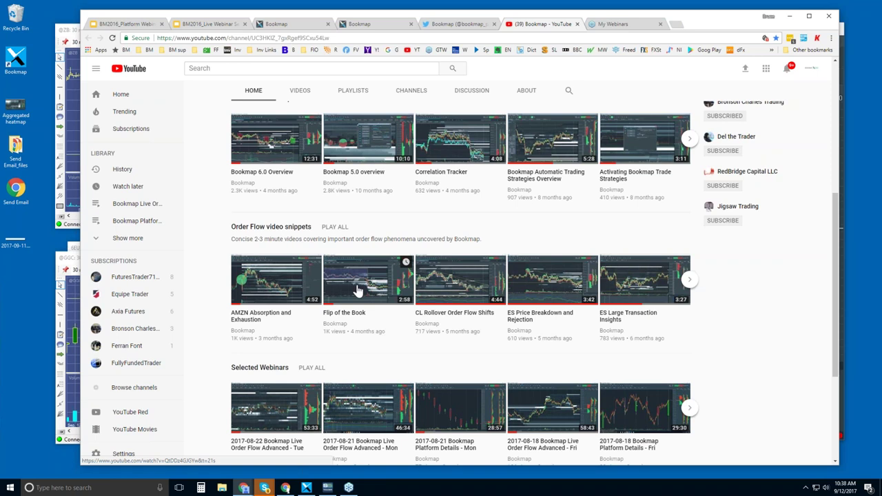
scroll(337, 290, down, 2)
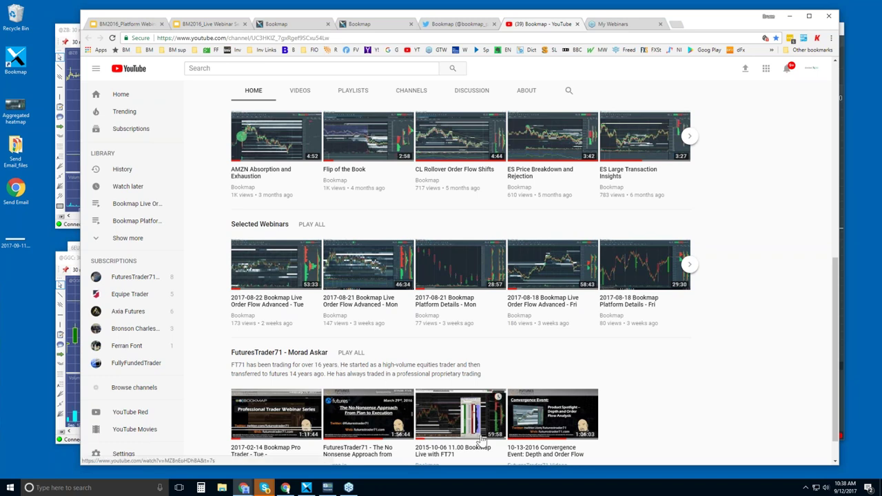
scroll(476, 350, up, 2)
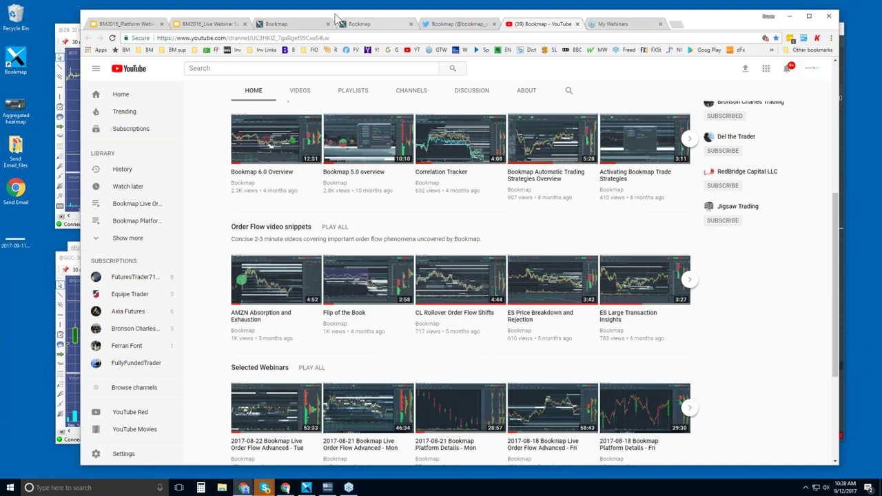
drag(335, 17, 333, 17)
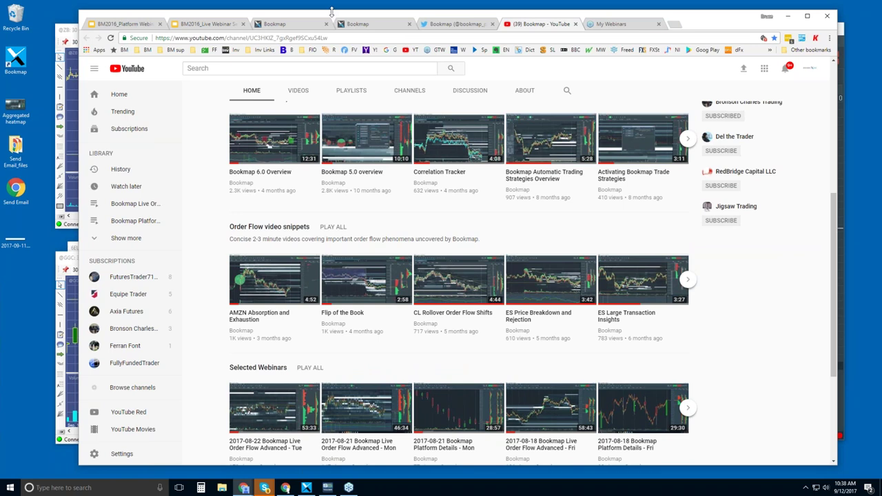
drag(338, 9, 338, 6)
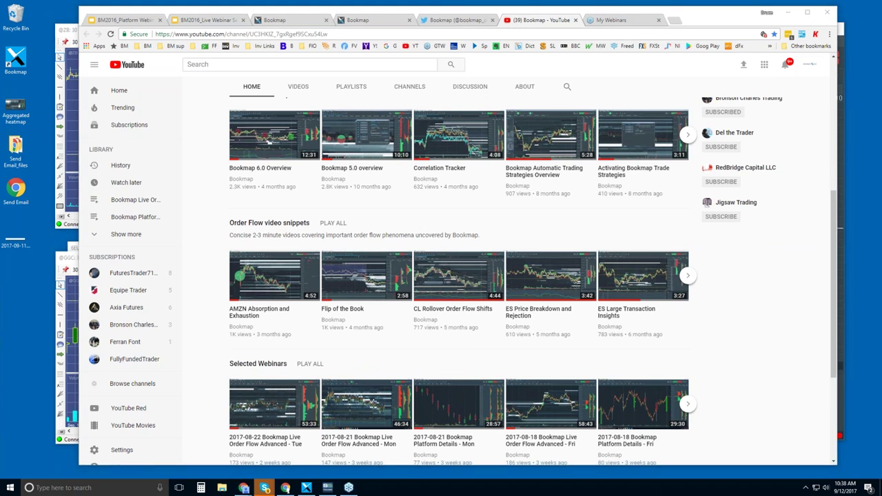
Maximize the ESZ7 chart, collapse CVD, zoom time to 09:30–10:45, and label trade dots with volumes
key(alt+Tab)
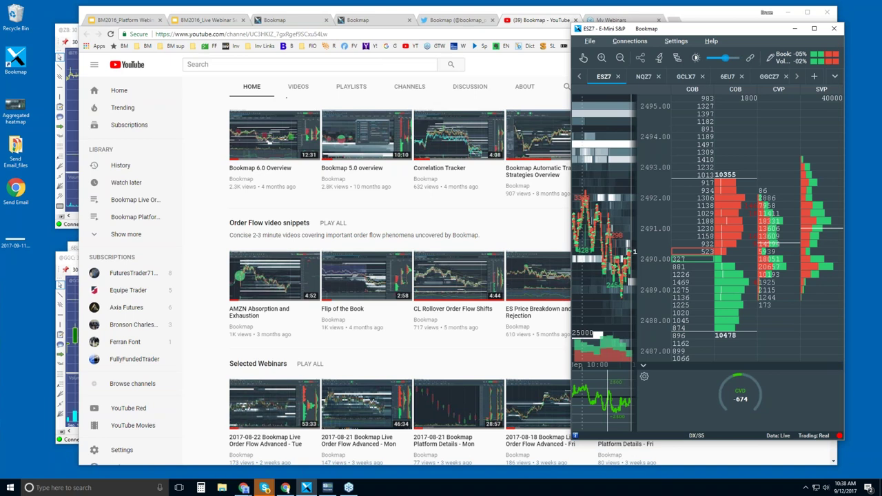
double_click(737, 34)
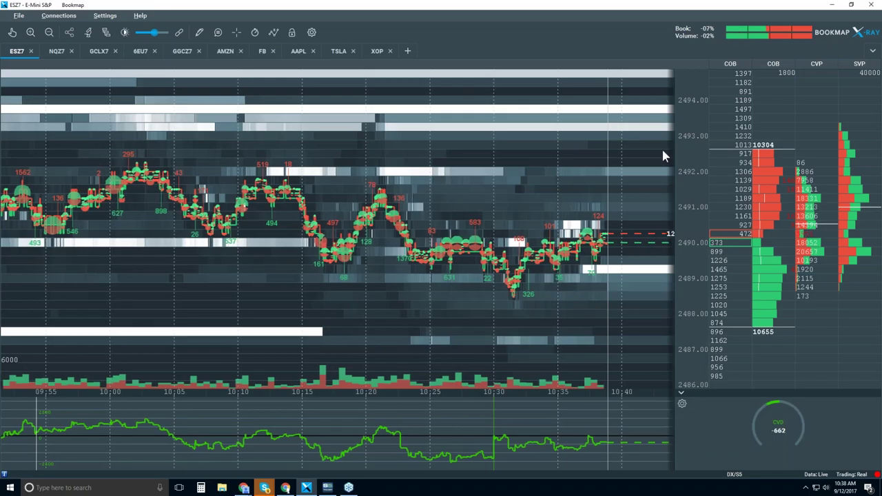
click(682, 395)
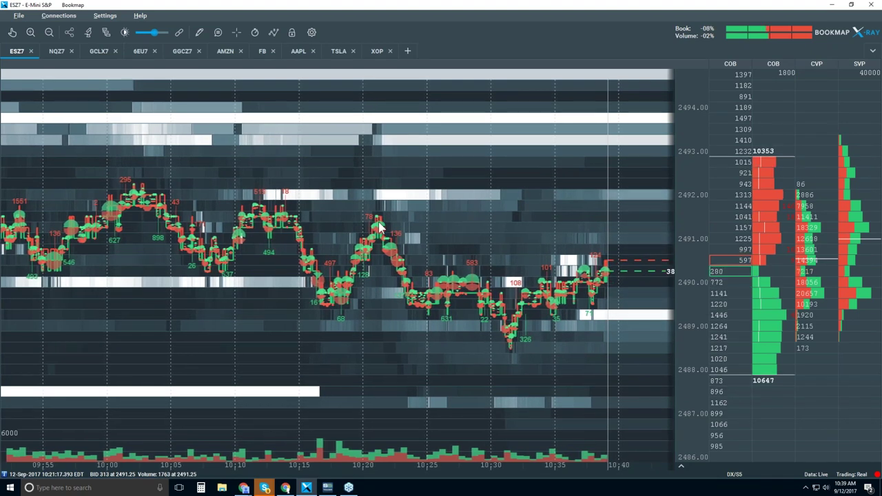
scroll(387, 193, down, 2)
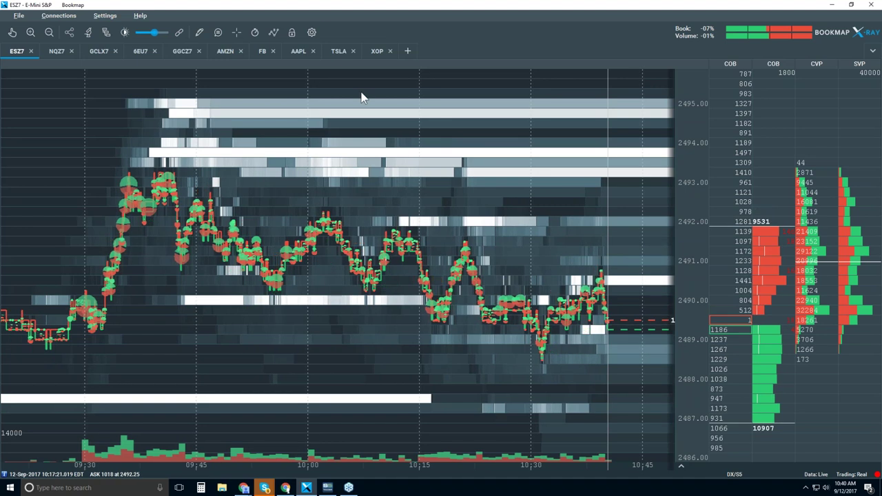
click(273, 32)
Turn on Candlestick Bars and turn off Volume Dots, Best Bid/Ask, Indicators, Heatmap and Extended
mouse_move(278, 33)
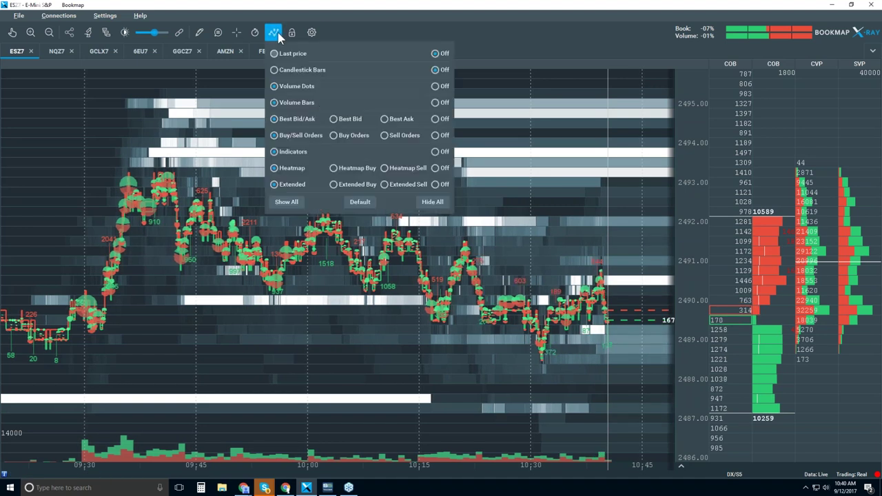
click(306, 71)
click(437, 86)
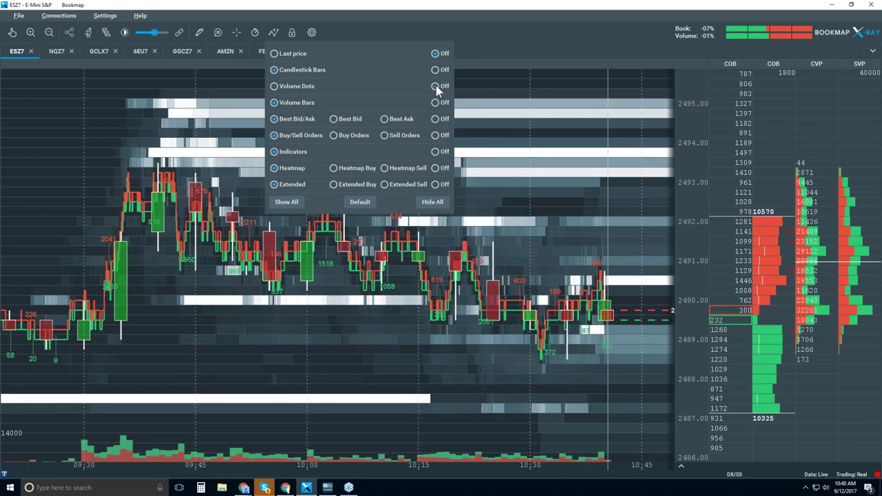
click(436, 118)
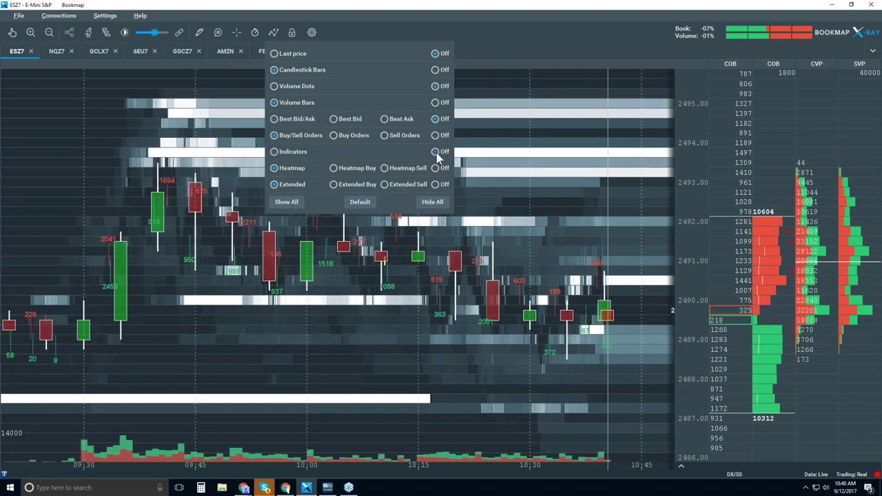
click(436, 152)
click(436, 167)
click(436, 184)
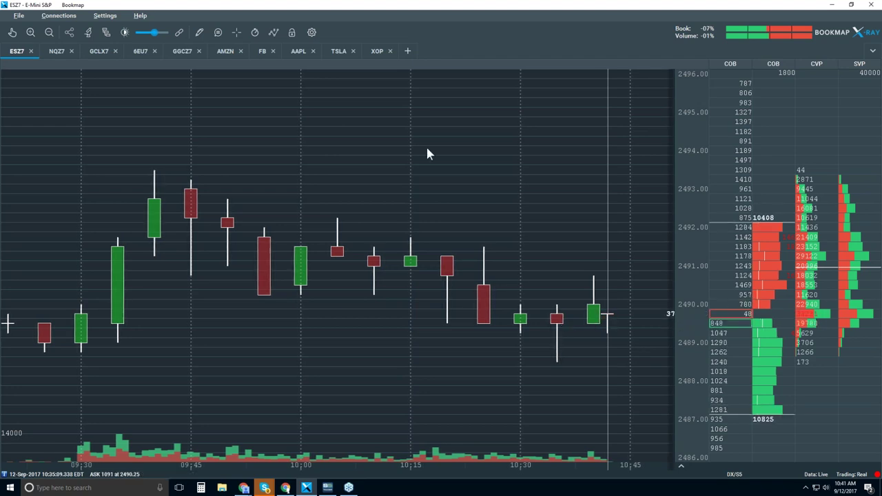
Re-enable the Best Bid/Ask layer from the chart layers dropdown
click(274, 35)
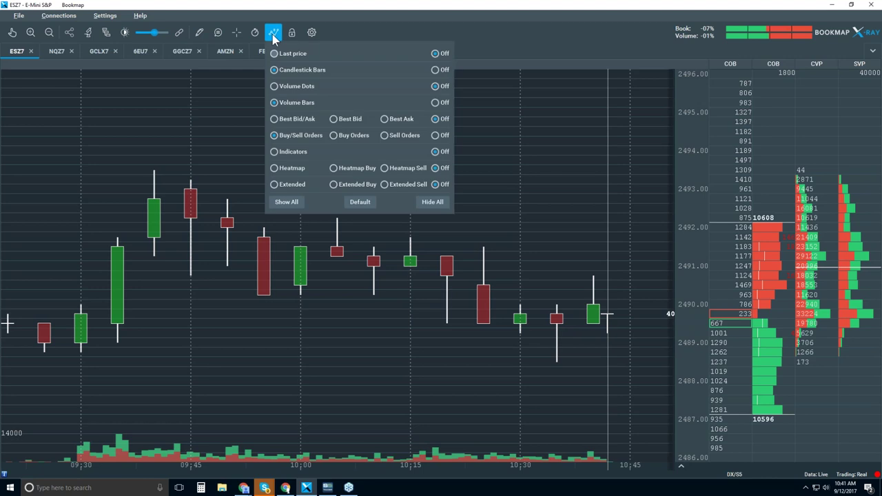
click(297, 119)
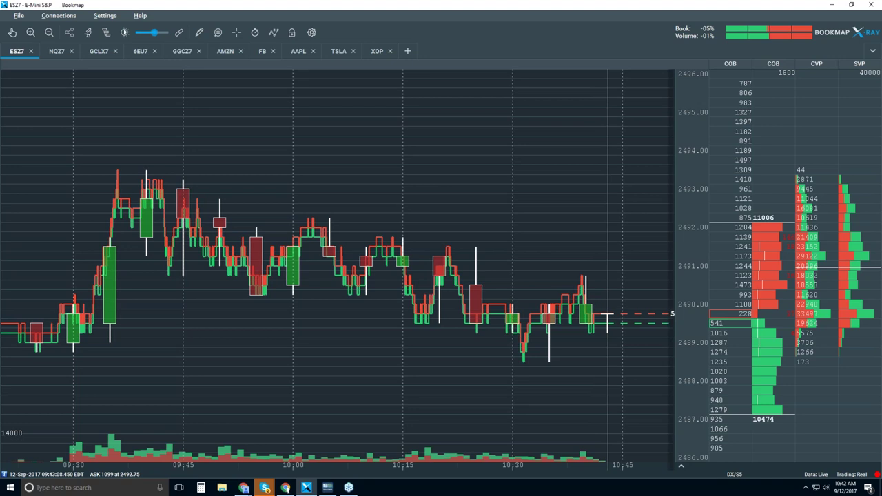
Switch the Volume Dots layer back on and close the layers list
click(274, 32)
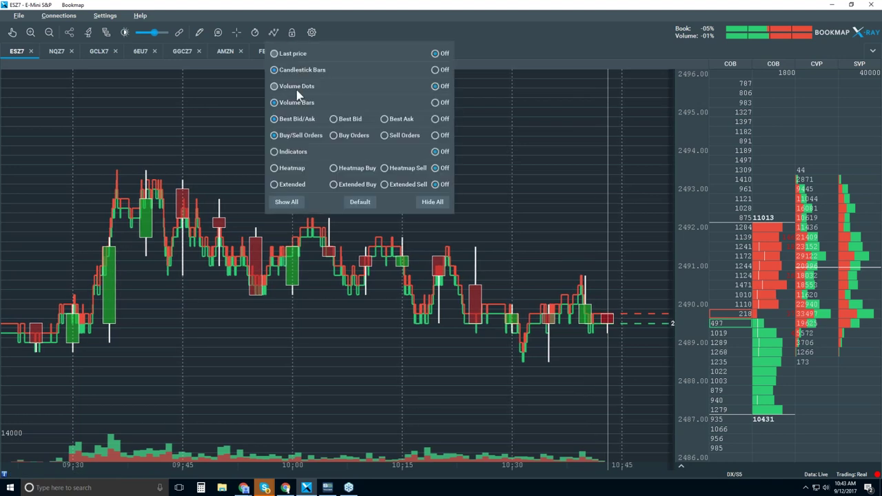
click(276, 87)
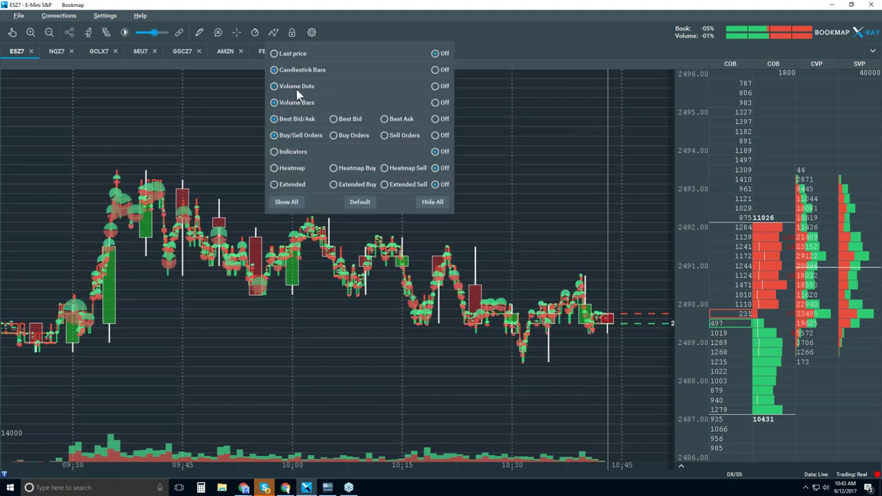
click(236, 97)
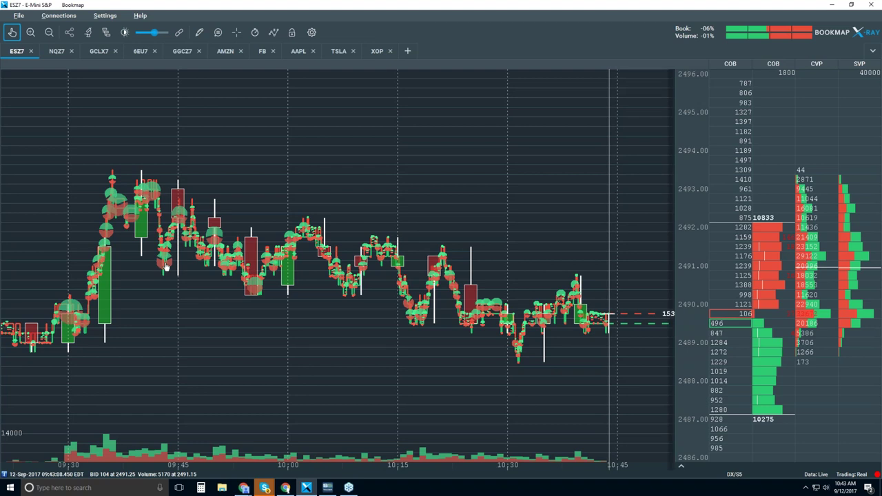
Zoom the time axis in to millisecond resolution around 09:43:07.682
scroll(165, 268, up, 5)
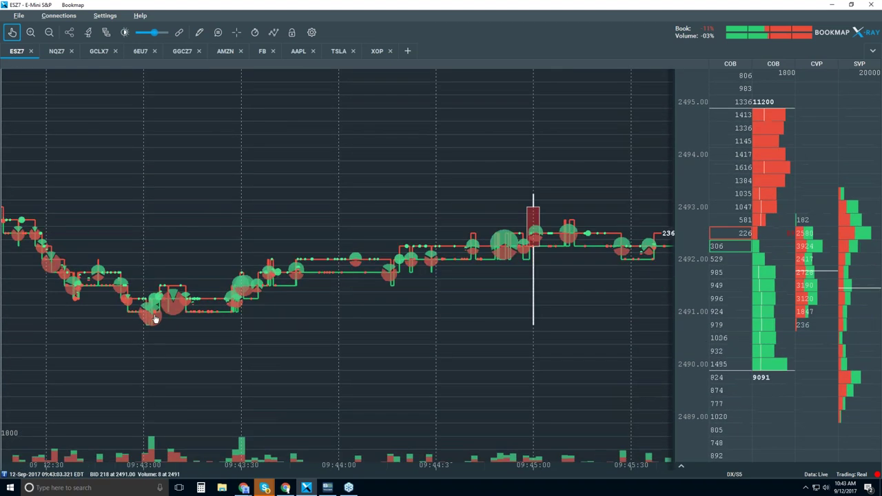
scroll(157, 310, up, 2)
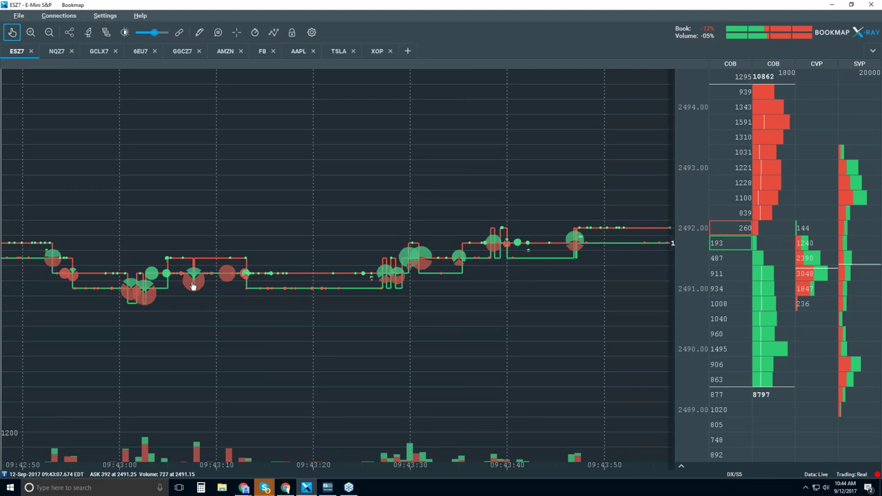
scroll(197, 284, up, 4)
scroll(197, 280, up, 3)
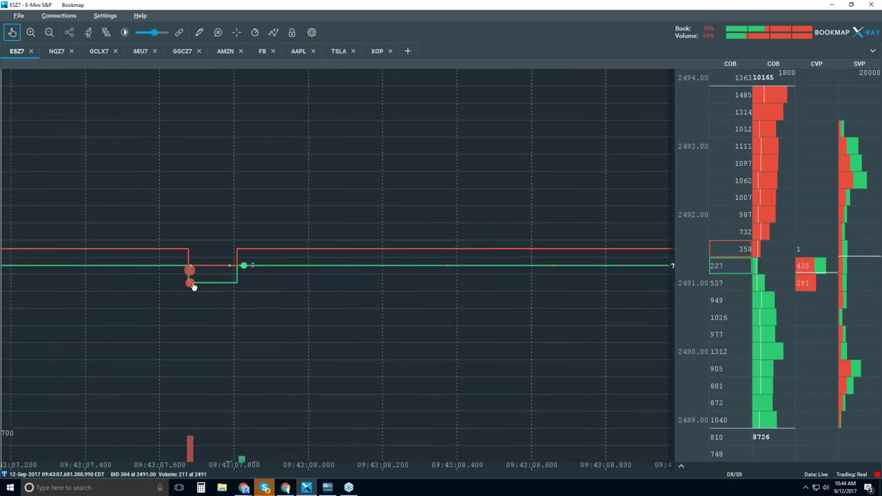
scroll(192, 284, up, 4)
scroll(190, 287, up, 5)
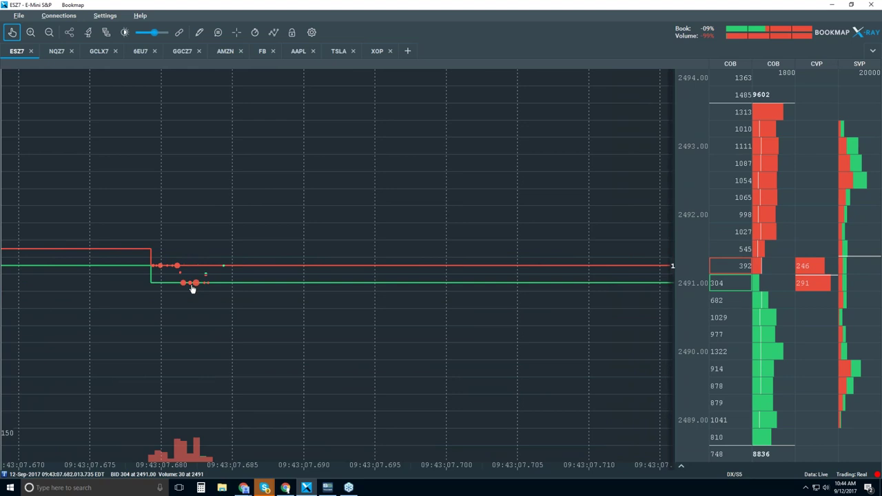
scroll(192, 289, up, 2)
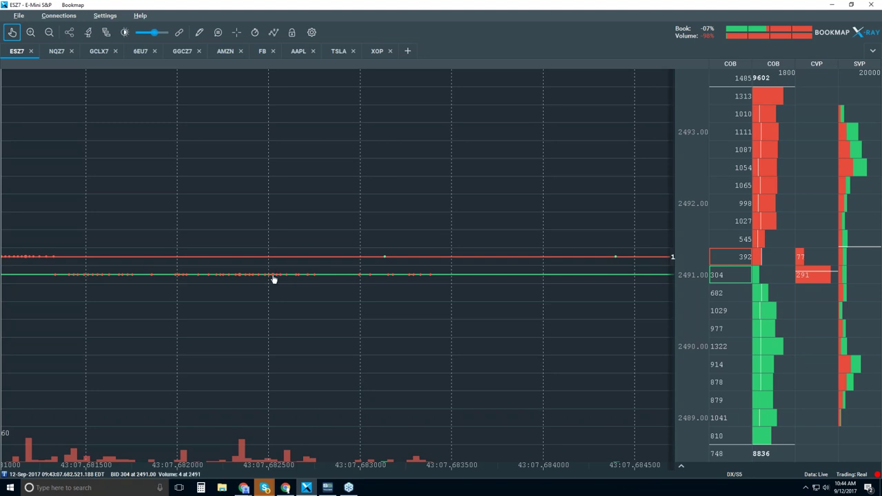
Zoom the time axis further in to microsecond level around 09:43:07.68
scroll(221, 282, up, 2)
scroll(221, 282, up, 5)
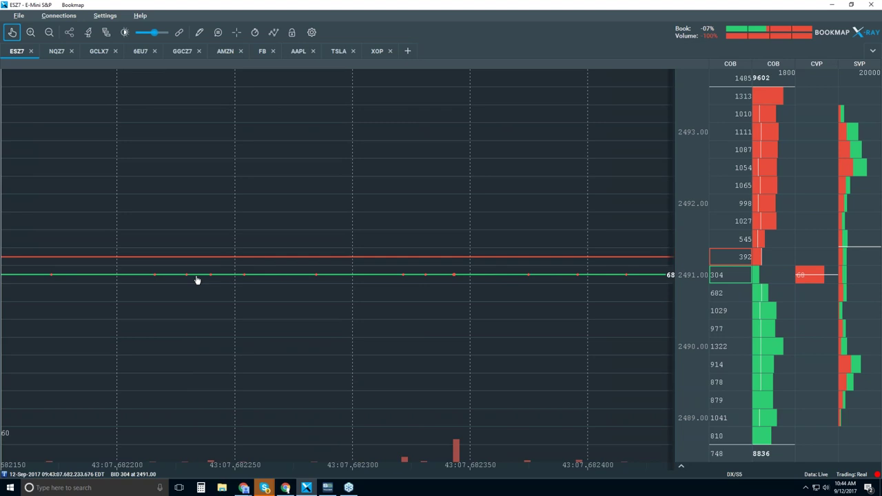
scroll(220, 282, up, 5)
scroll(224, 282, up, 5)
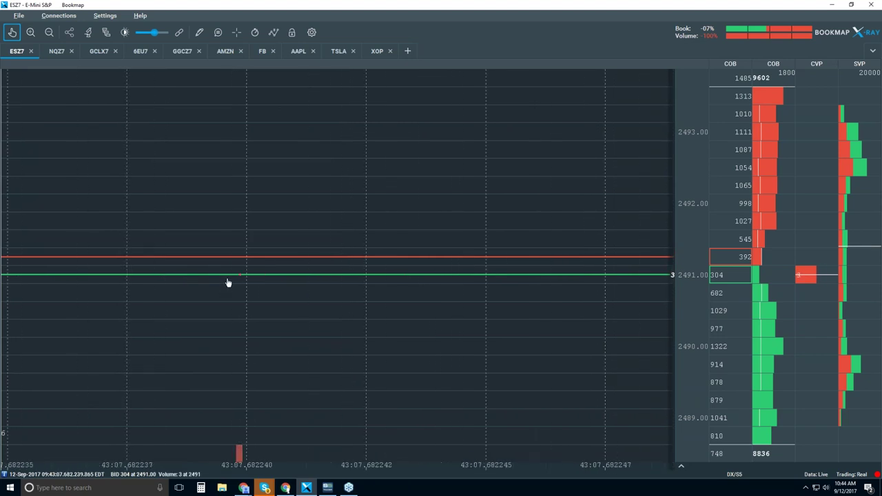
scroll(205, 282, up, 2)
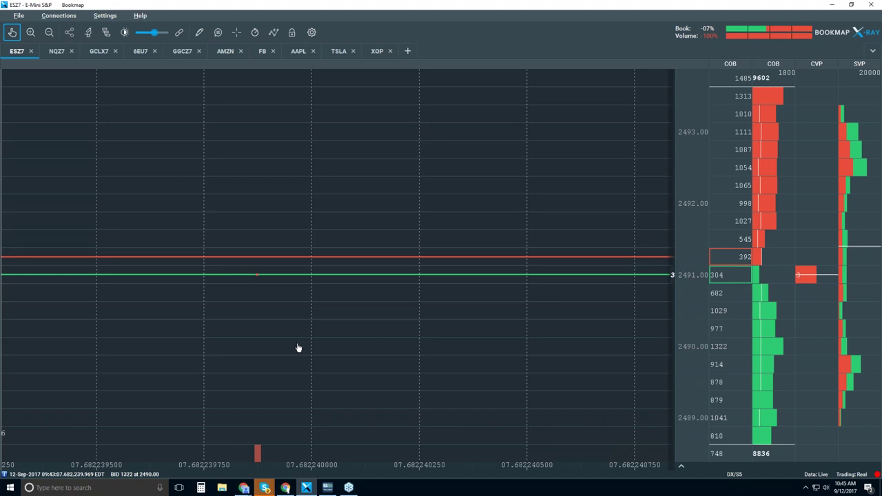
Zoom back out until about 150 milliseconds around 09:43:07.68 are visible
scroll(280, 311, down, 3)
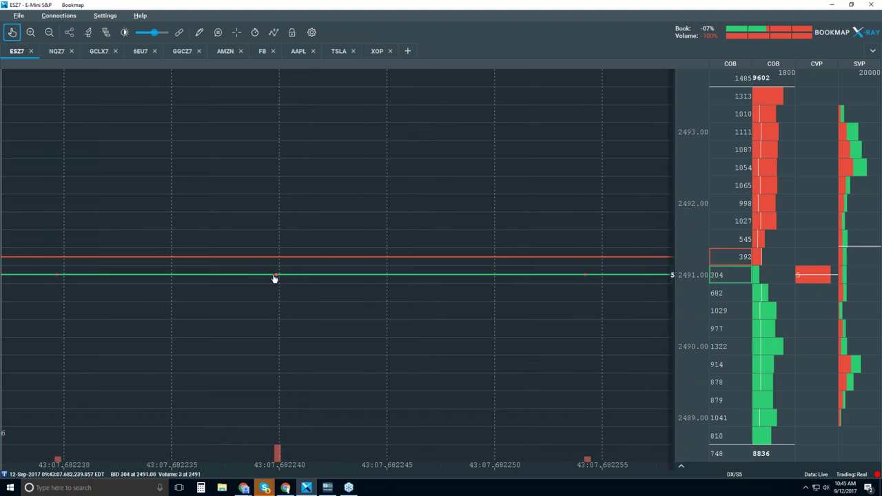
scroll(274, 278, down, 1)
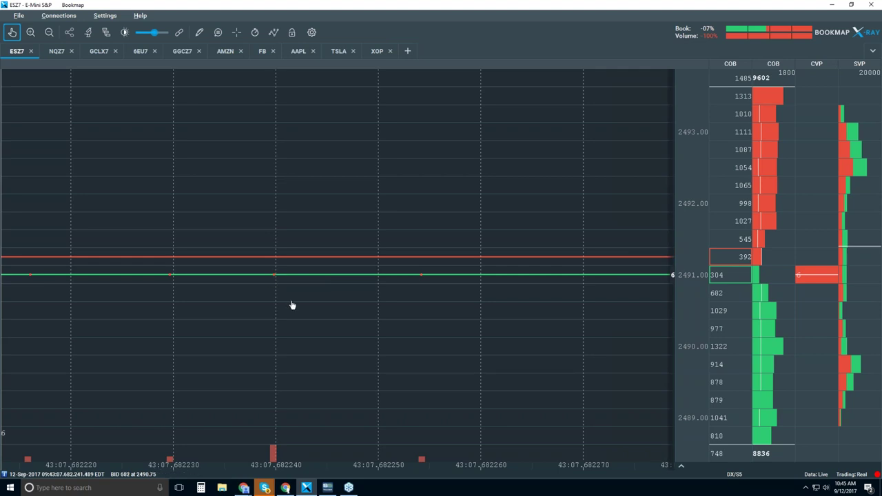
scroll(273, 315, down, 1)
scroll(273, 314, down, 2)
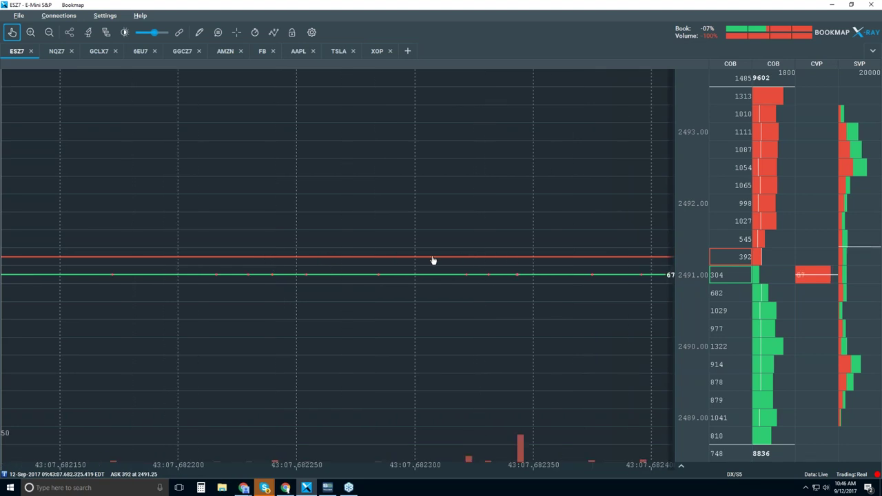
scroll(366, 353, down, 1)
scroll(363, 360, down, 2)
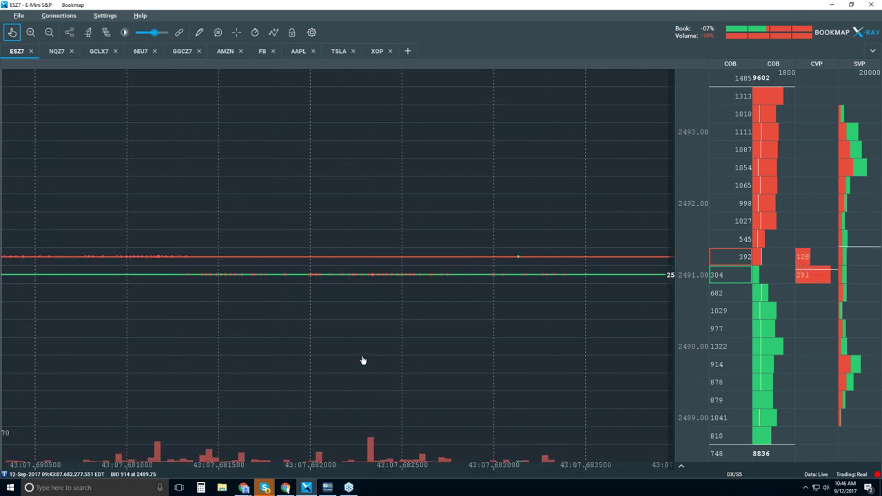
scroll(442, 269, down, 1)
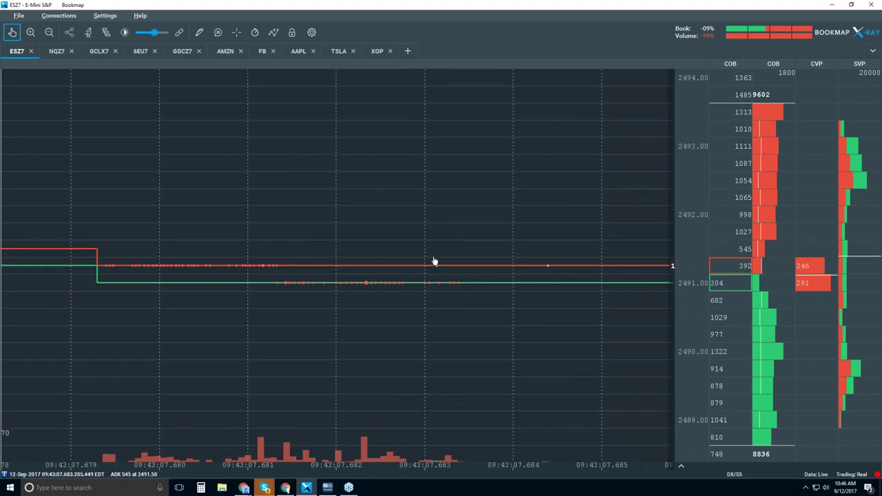
scroll(380, 302, down, 1)
scroll(380, 302, down, 3)
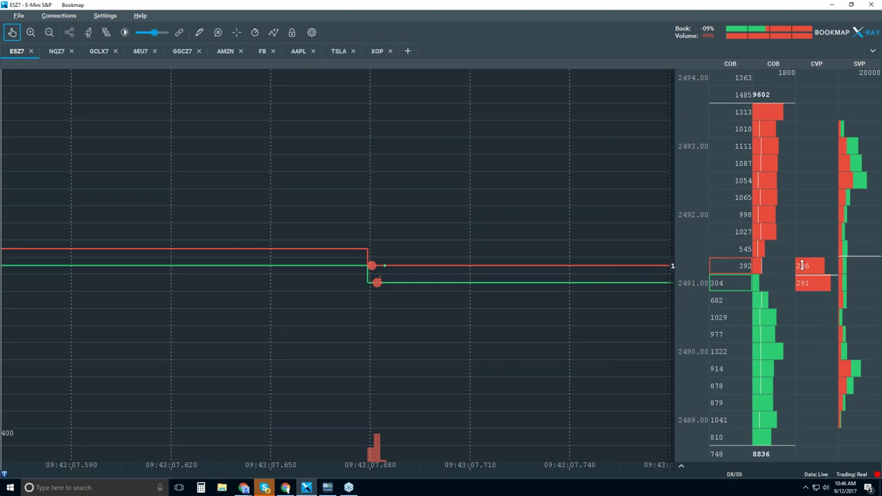
Zoom out further so the chart spans about 09:42:55 to 09:43:20
scroll(334, 340, down, 5)
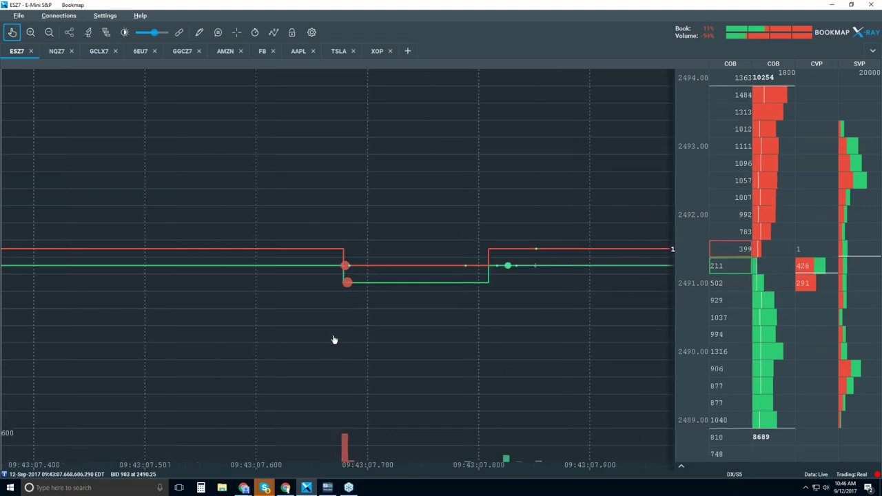
scroll(333, 339, down, 5)
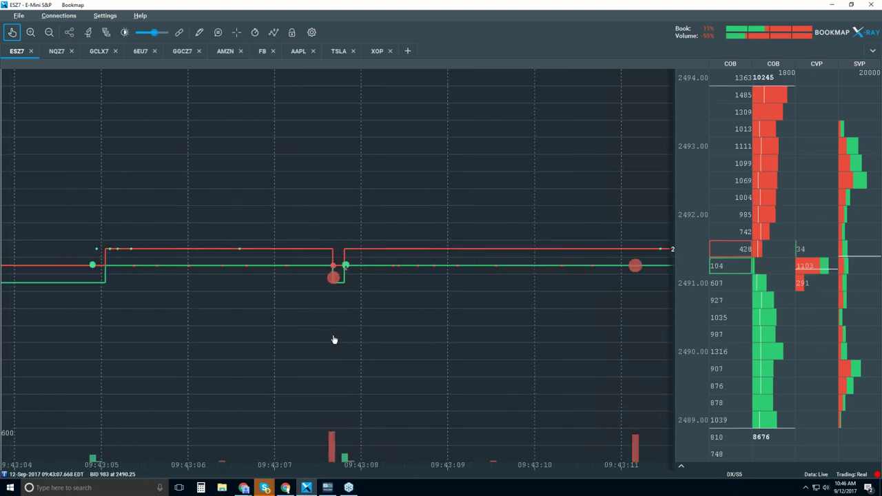
scroll(333, 340, down, 1)
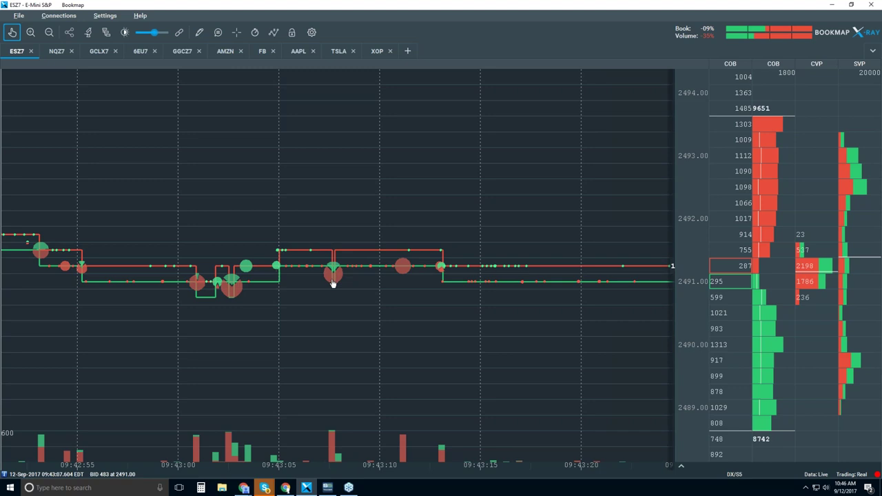
Zoom the ESZ7 chart's time axis out to span about 09:25 to 10:20
scroll(333, 281, down, 3)
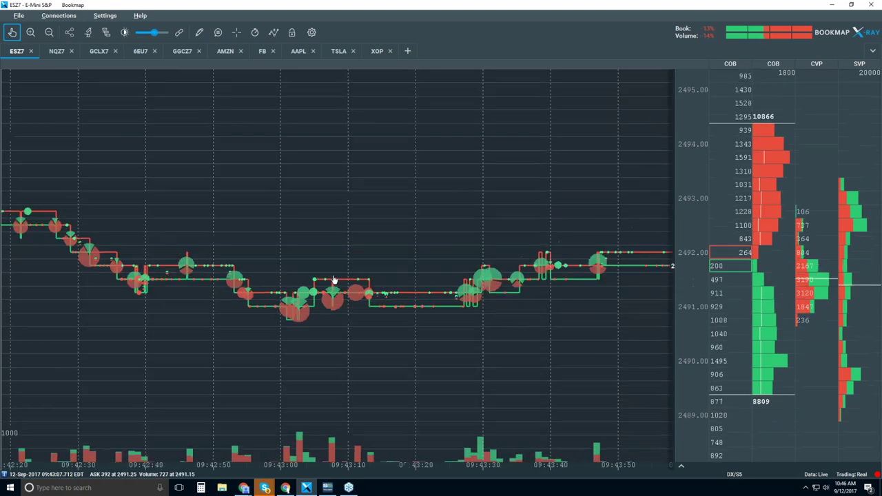
scroll(333, 280, down, 2)
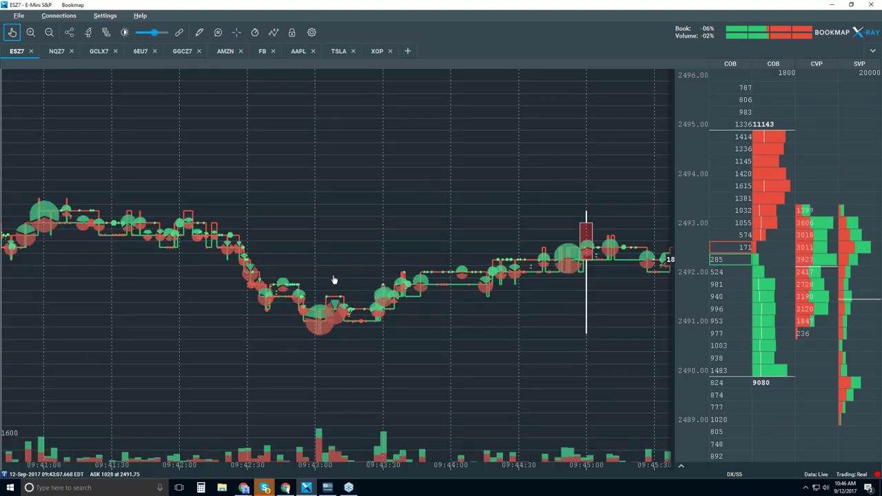
scroll(333, 279, down, 1)
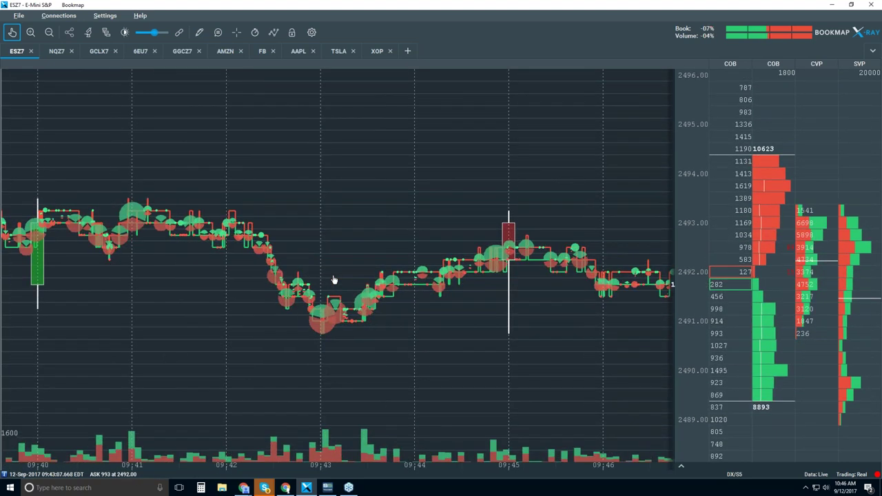
scroll(333, 280, down, 2)
scroll(333, 280, down, 2)
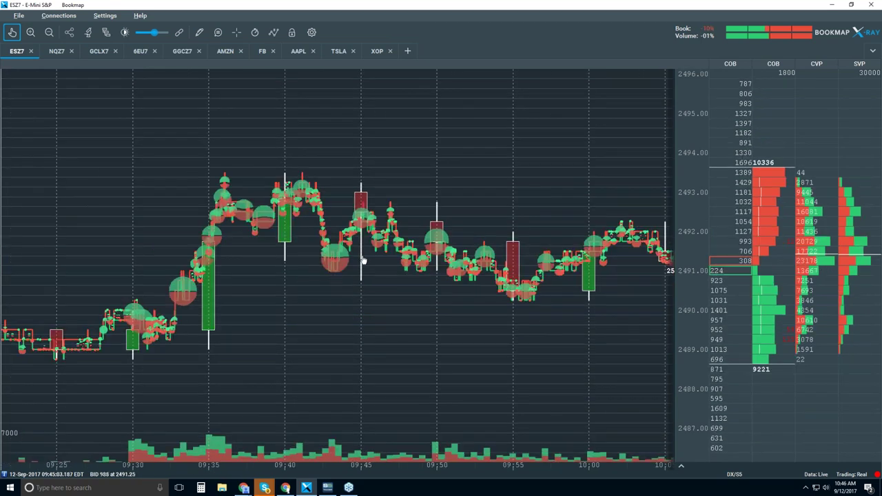
scroll(336, 262, down, 1)
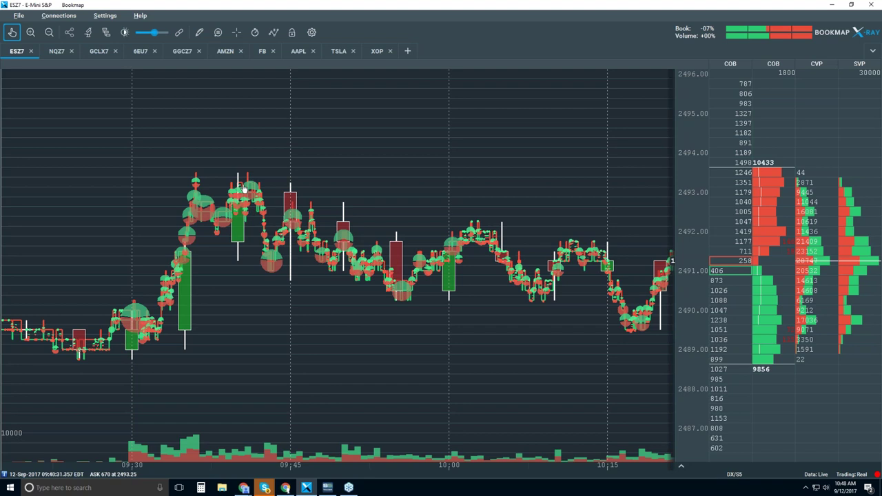
scroll(235, 197, up, 2)
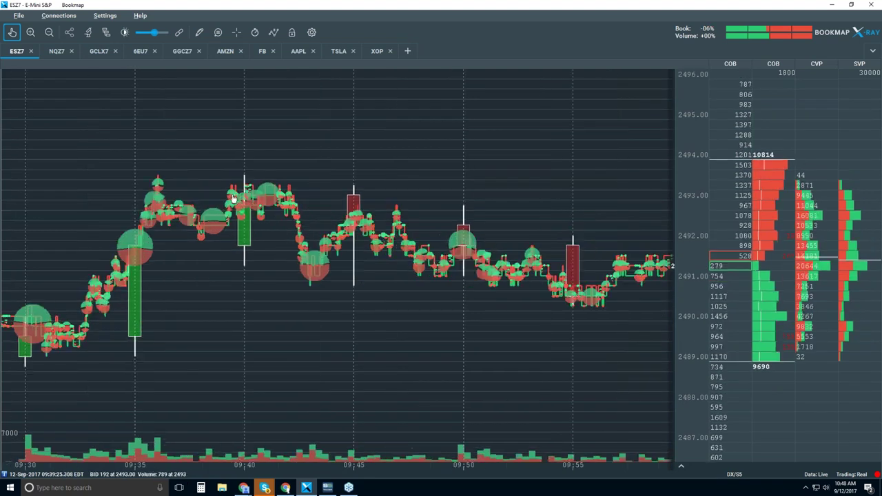
scroll(364, 203, up, 1)
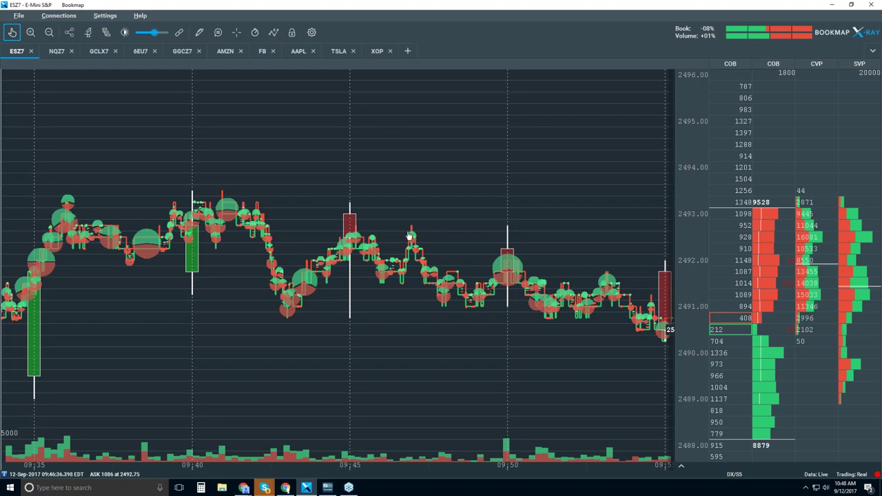
scroll(403, 235, up, 3)
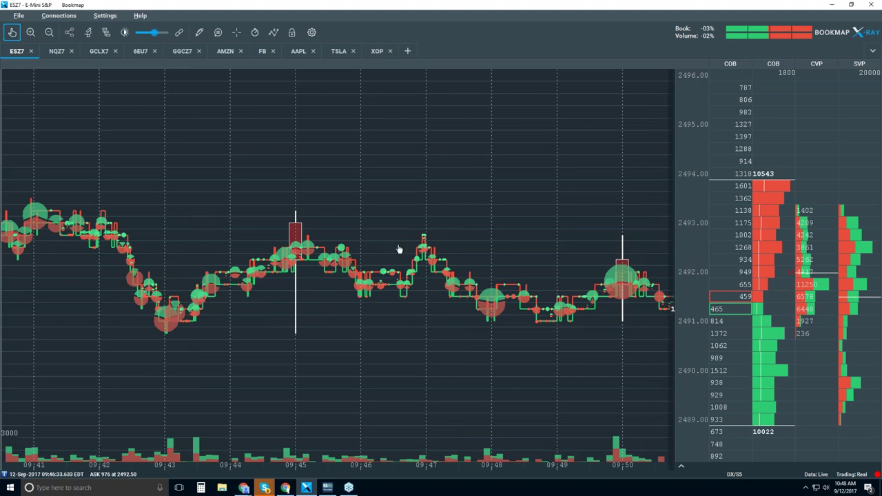
scroll(398, 250, down, 5)
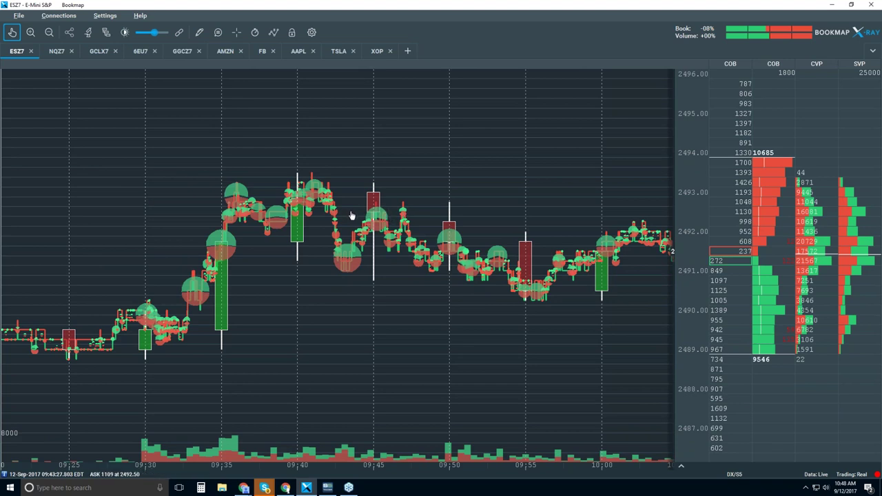
scroll(351, 216, down, 2)
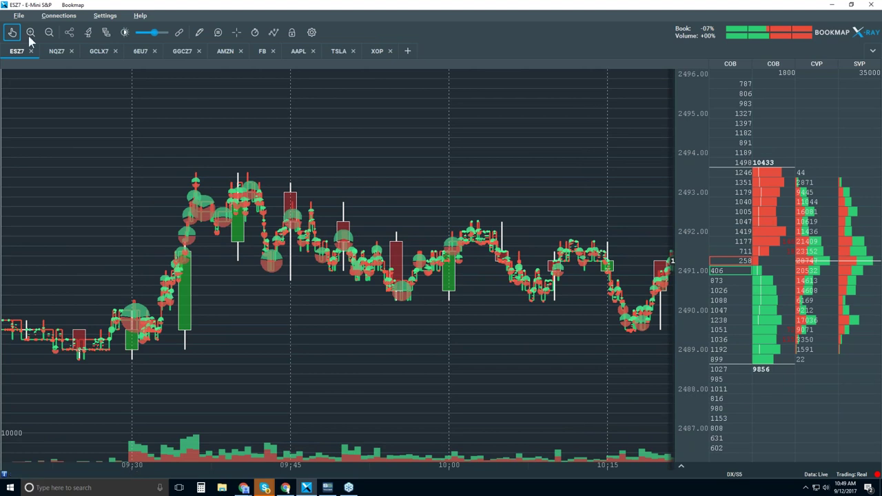
click(12, 32)
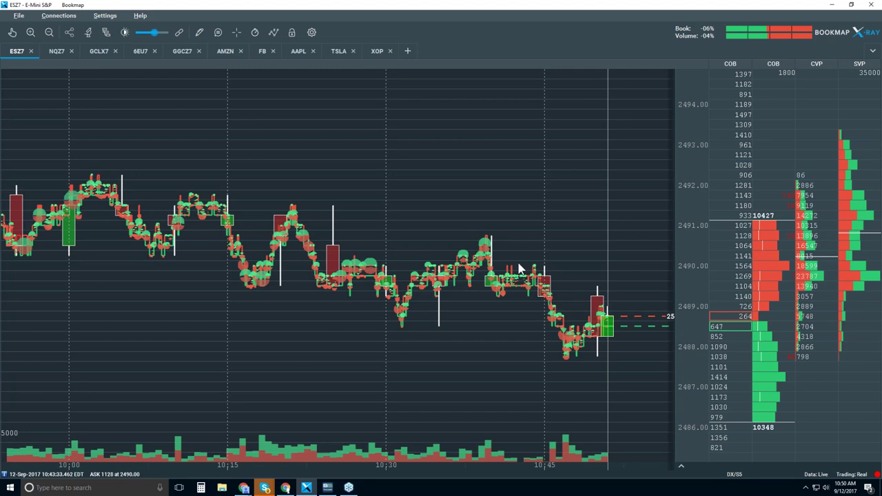
Turn on the Extended heatmap layer and bring up the Contrast Configuration dialog
click(275, 34)
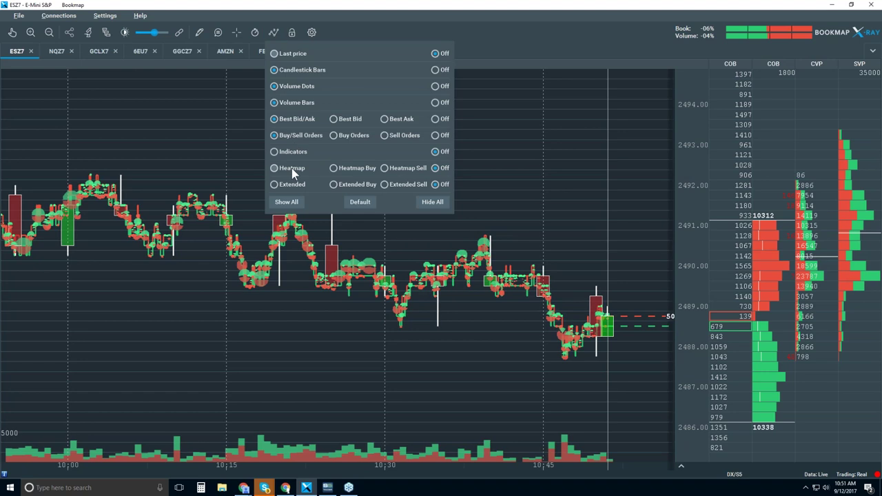
click(291, 187)
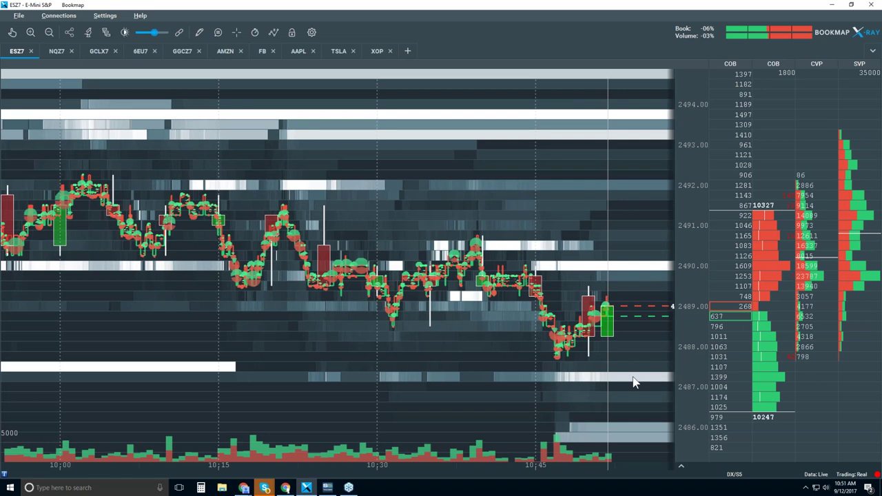
click(127, 36)
Tune heatmap contrast: brightness about 15, white cut-off about 84, black cut-off about 41, adjusted large-size highlight
drag(386, 94, 241, 92)
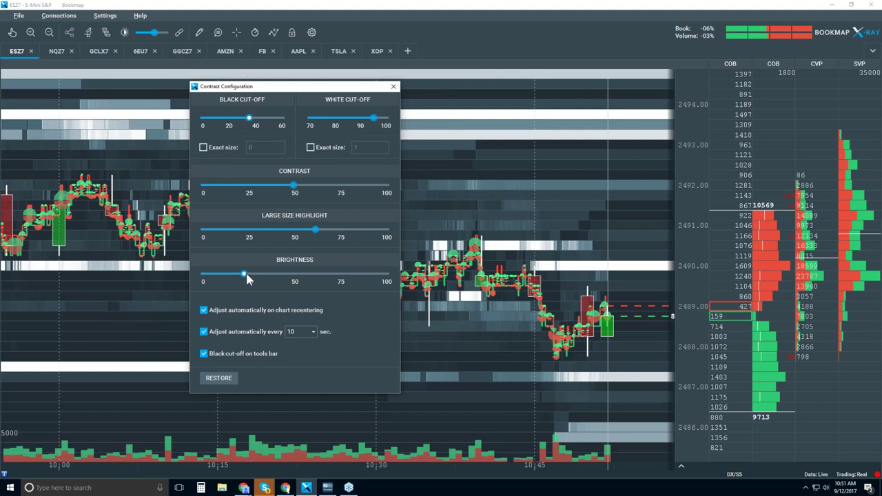
drag(292, 275, 311, 273)
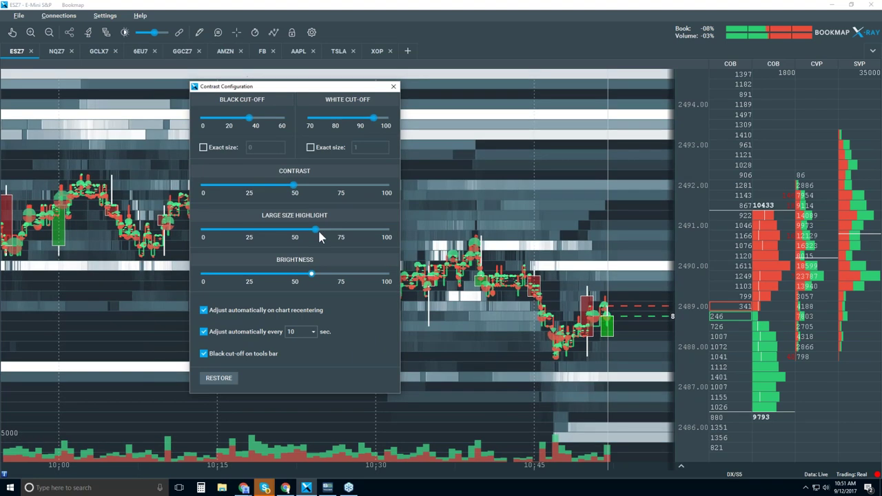
drag(317, 229, 245, 229)
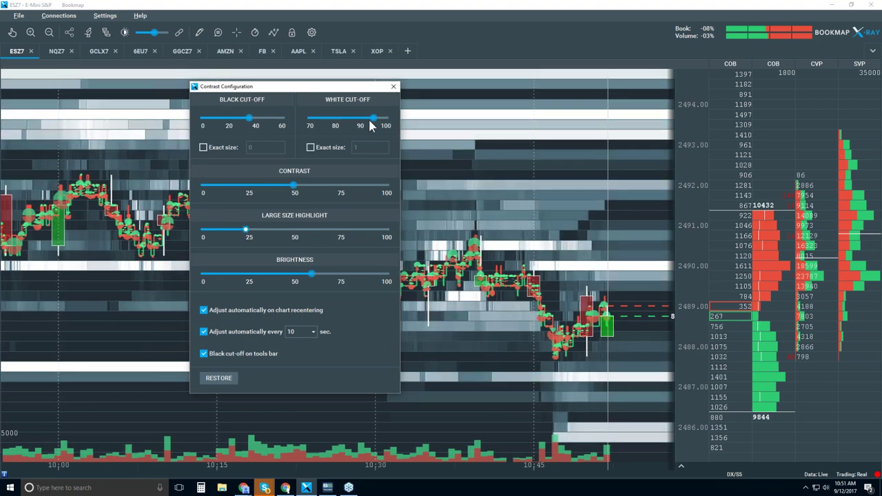
drag(374, 119, 356, 120)
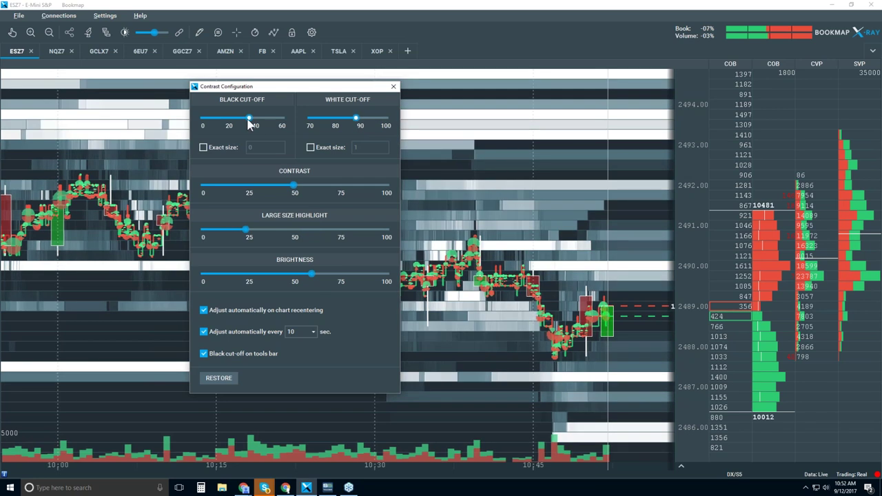
mouse_move(249, 119)
mouse_down()
mouse_move(225, 119)
mouse_move(251, 120)
mouse_up()
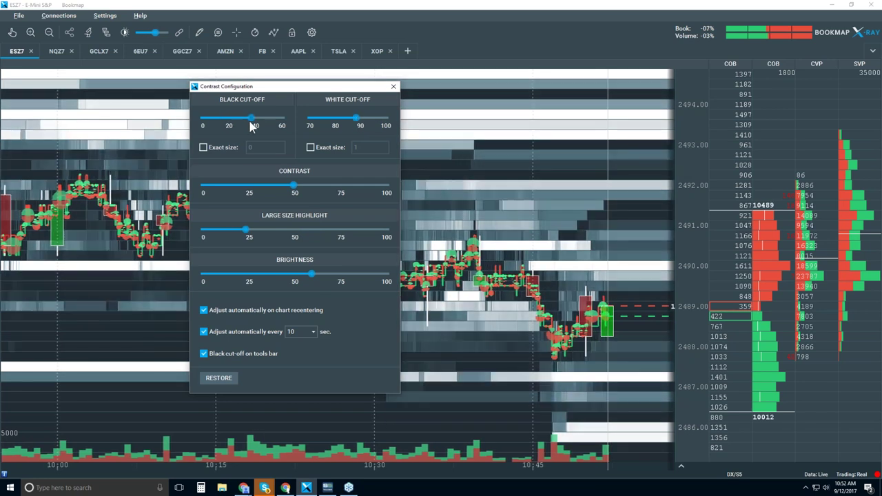
drag(313, 274, 231, 274)
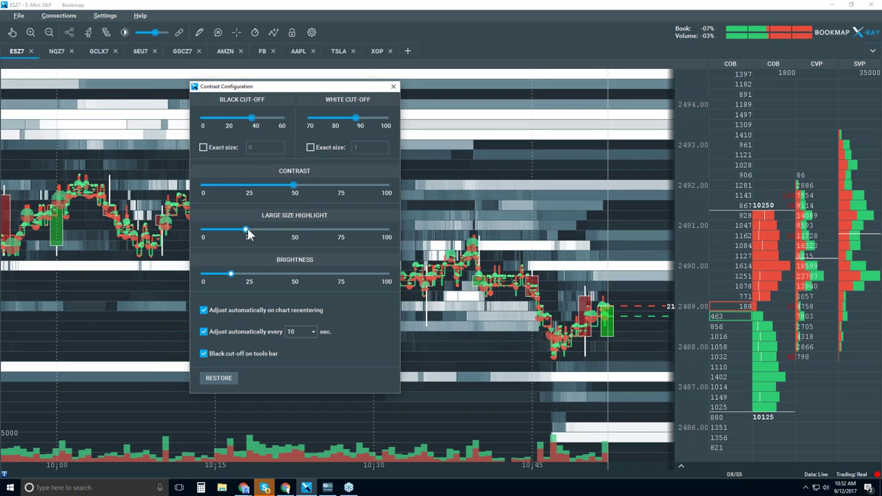
drag(246, 230, 320, 230)
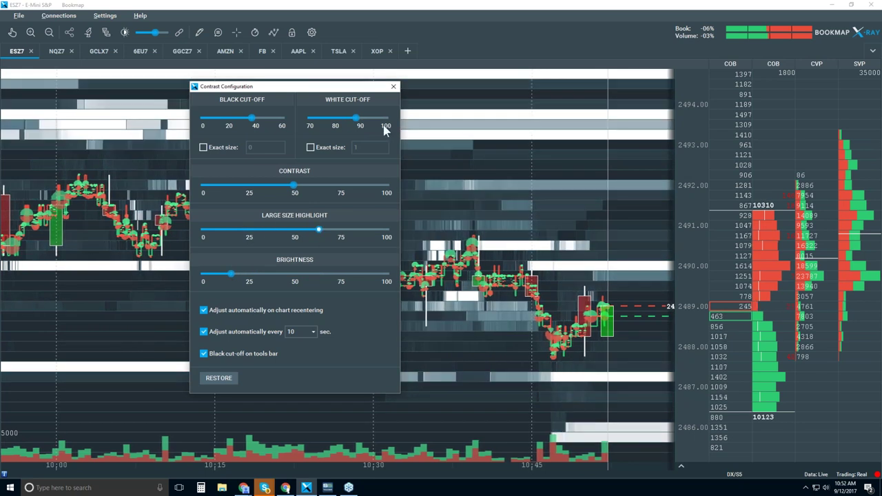
Close the contrast settings, zoom in to about 10:22–10:52, and enable hover time/price info
click(393, 88)
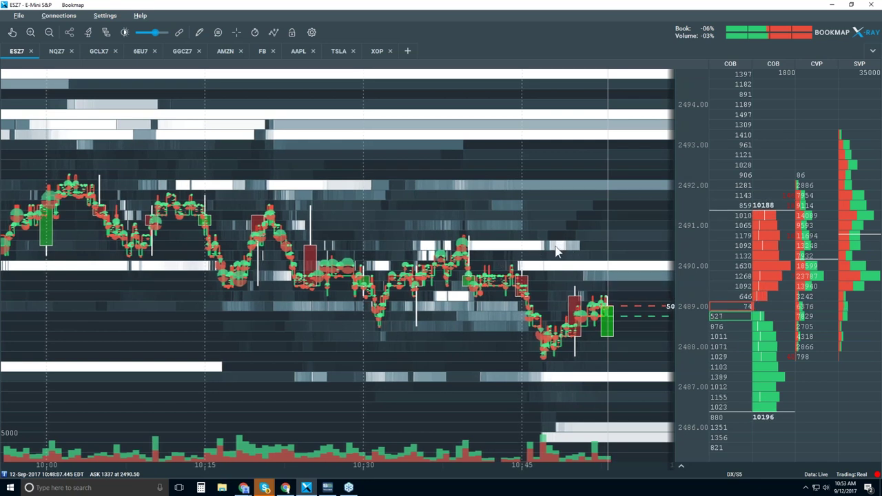
scroll(562, 251, up, 3)
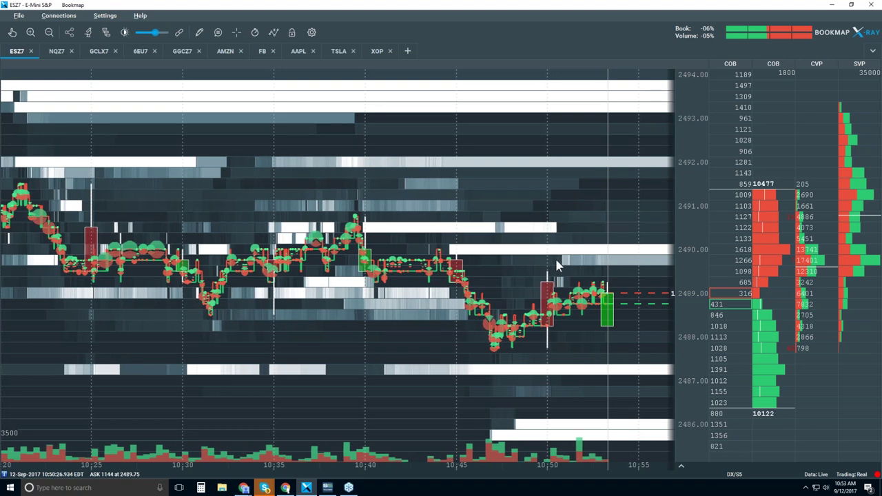
click(217, 33)
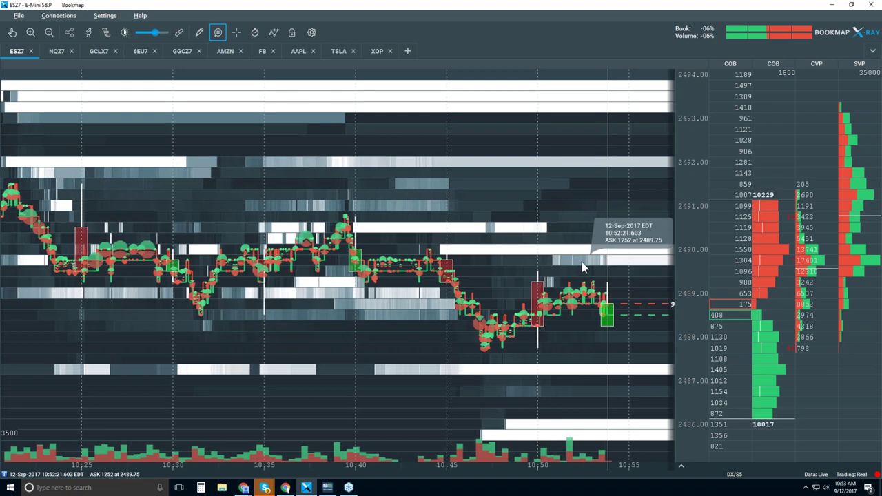
Turn off the hover time/price info and zoom out to about 10:15–10:55
click(217, 32)
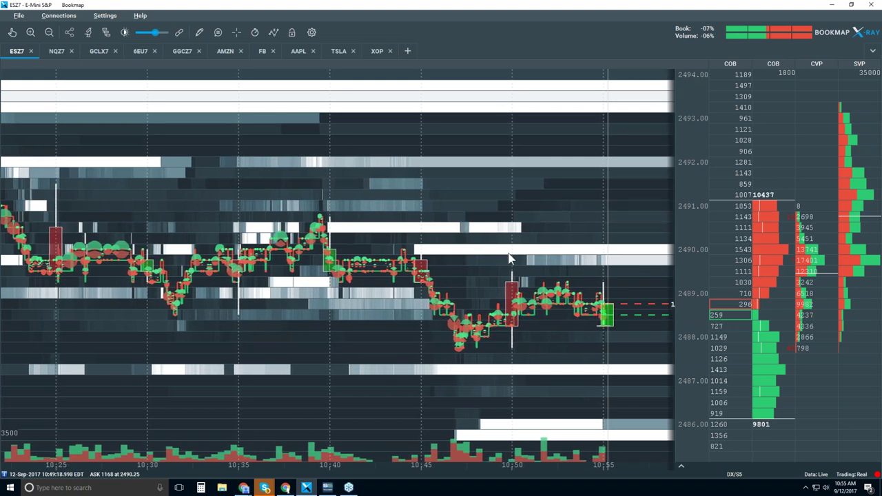
scroll(510, 259, down, 1)
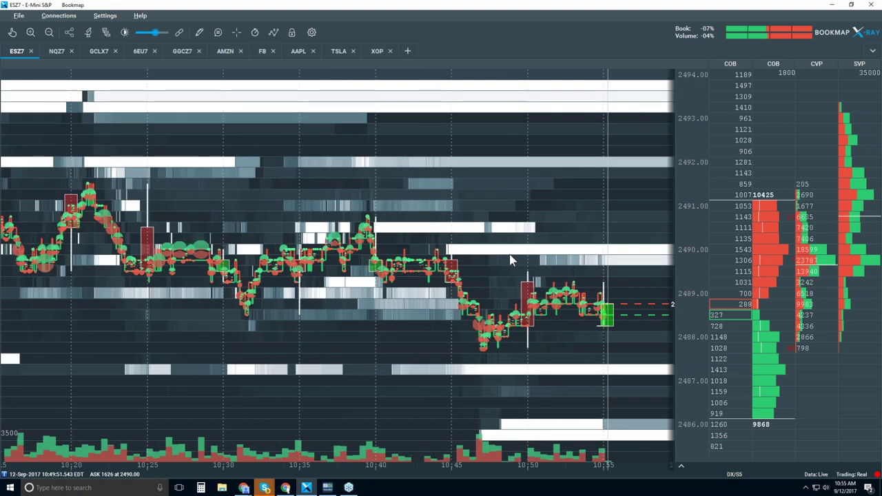
Zoom out to about 09:55–11:00 and hide the candlestick bars from the chart layers
scroll(510, 259, down, 1)
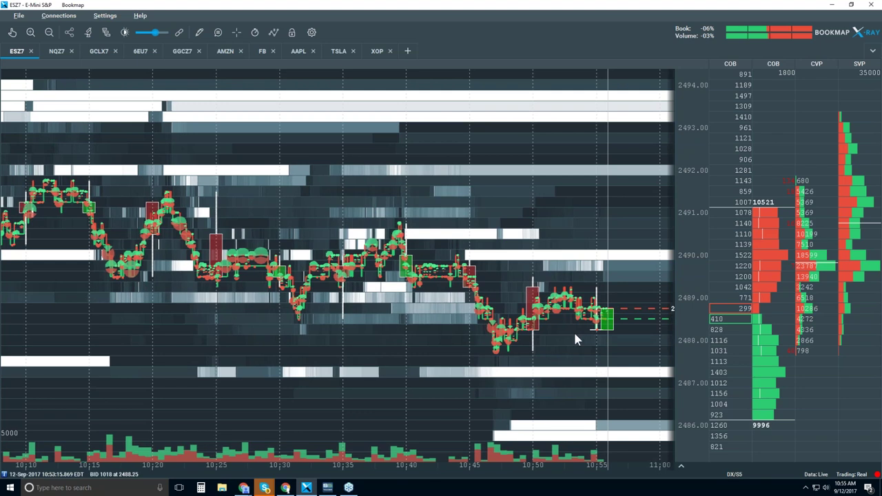
scroll(573, 330, down, 2)
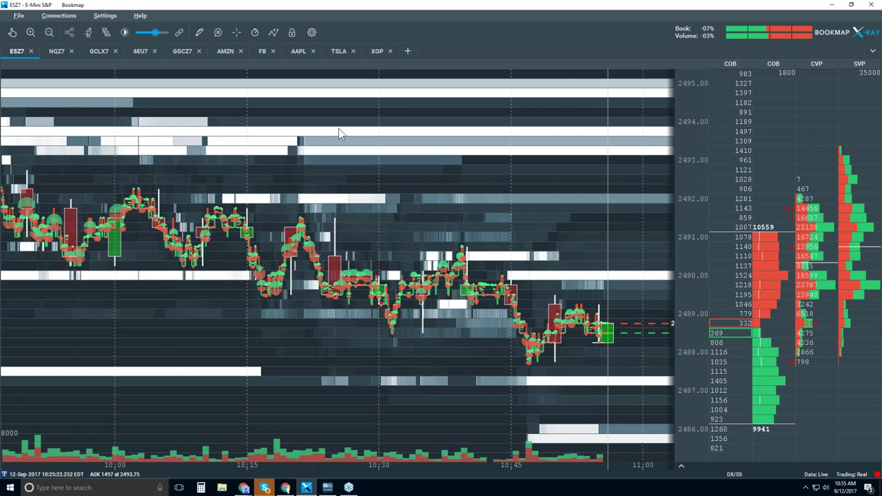
click(274, 33)
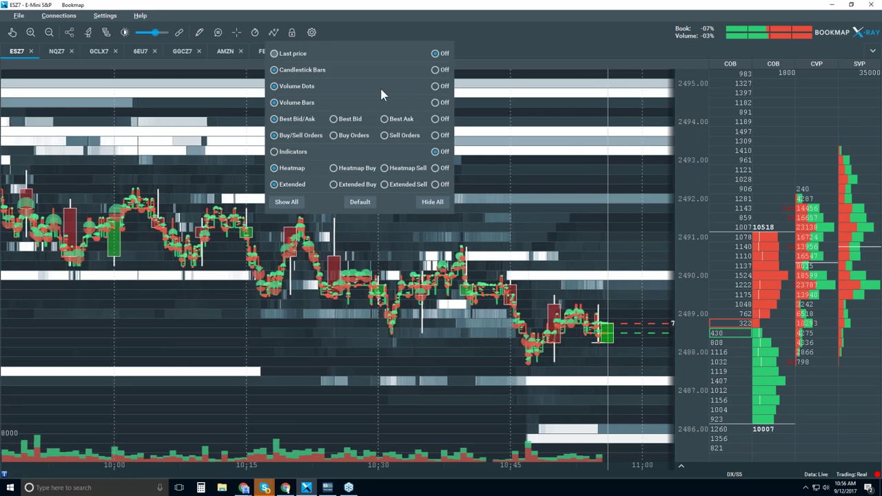
click(435, 71)
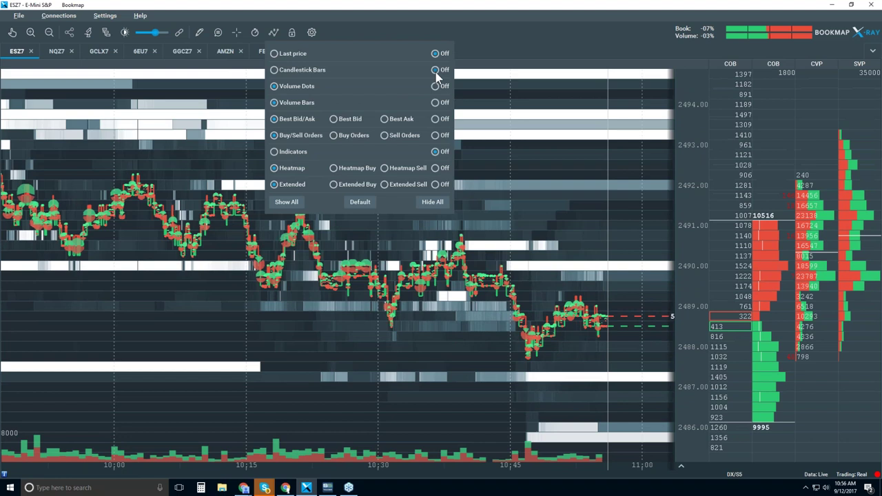
click(495, 51)
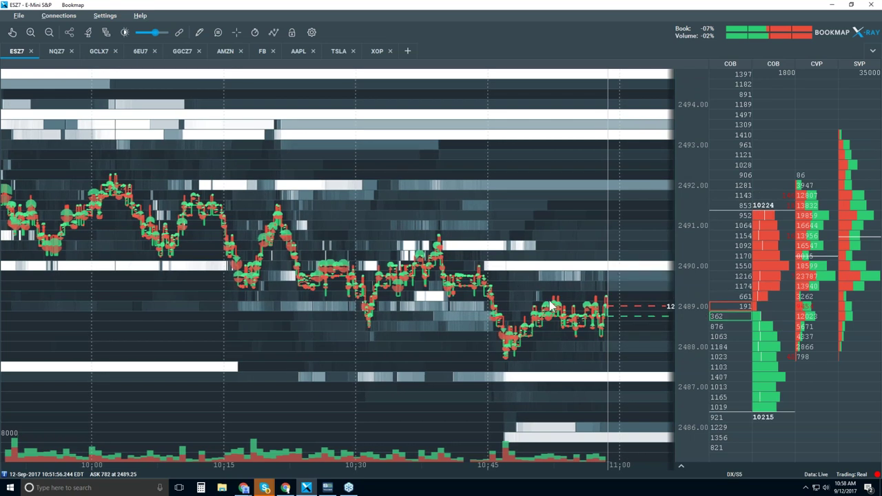
Zoom the ESZ7 heatmap out to cover about 09:20 through 11:00
scroll(550, 306, down, 1)
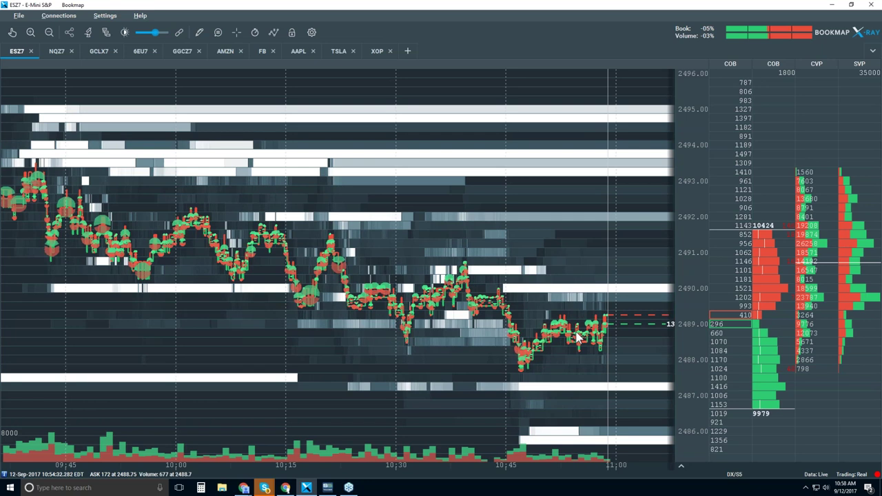
scroll(551, 328, down, 2)
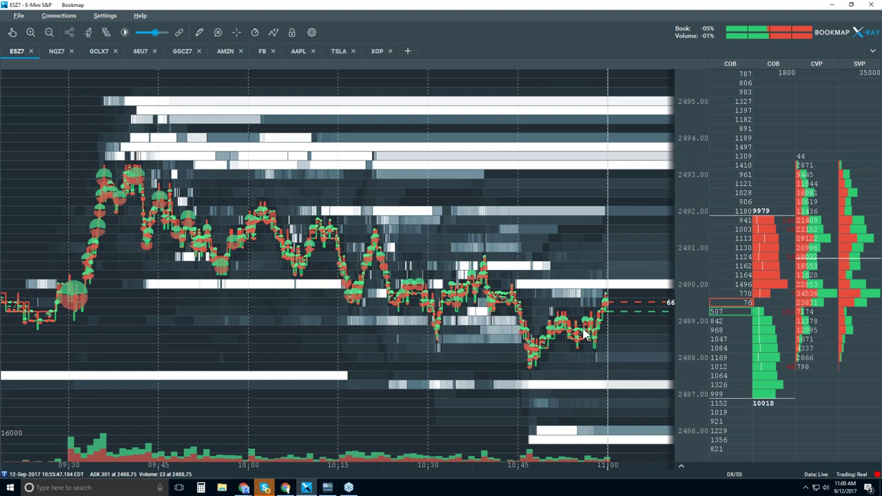
scroll(601, 316, up, 2)
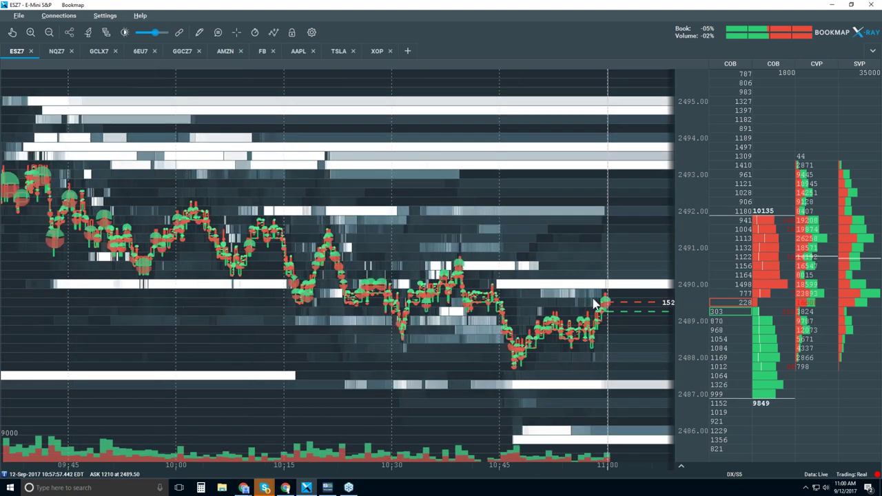
scroll(593, 293, up, 2)
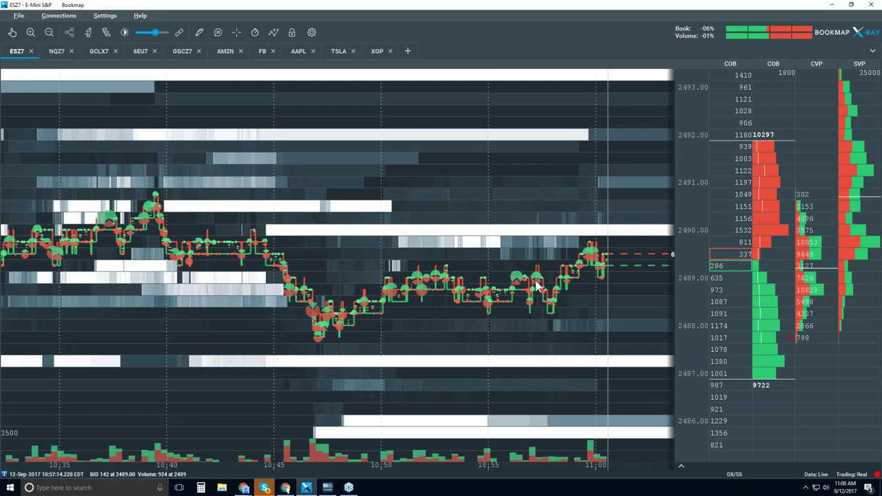
scroll(524, 279, down, 2)
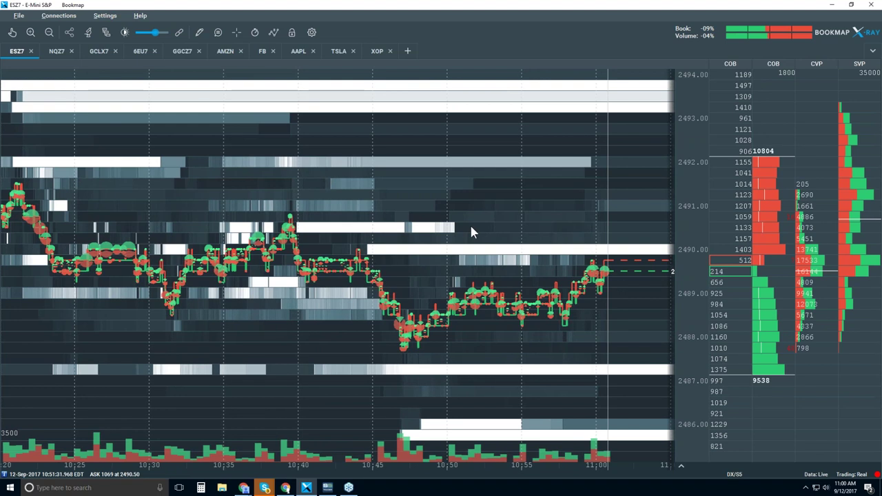
scroll(471, 233, down, 2)
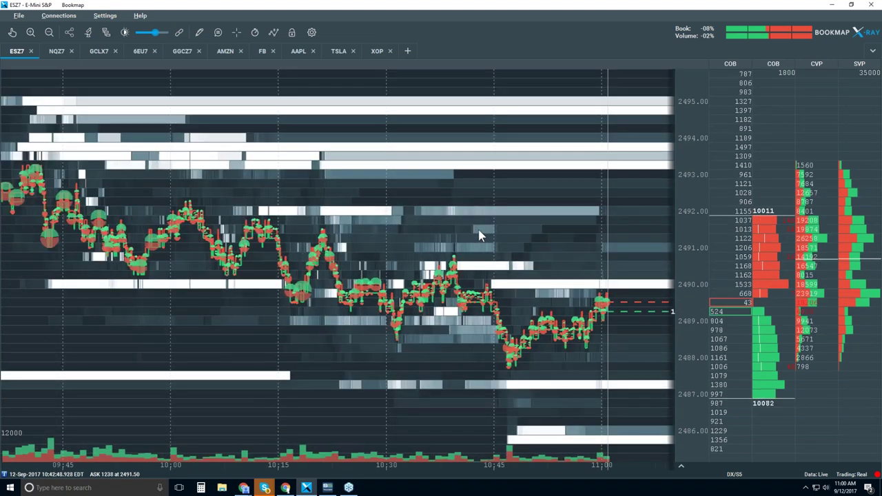
scroll(479, 234, down, 1)
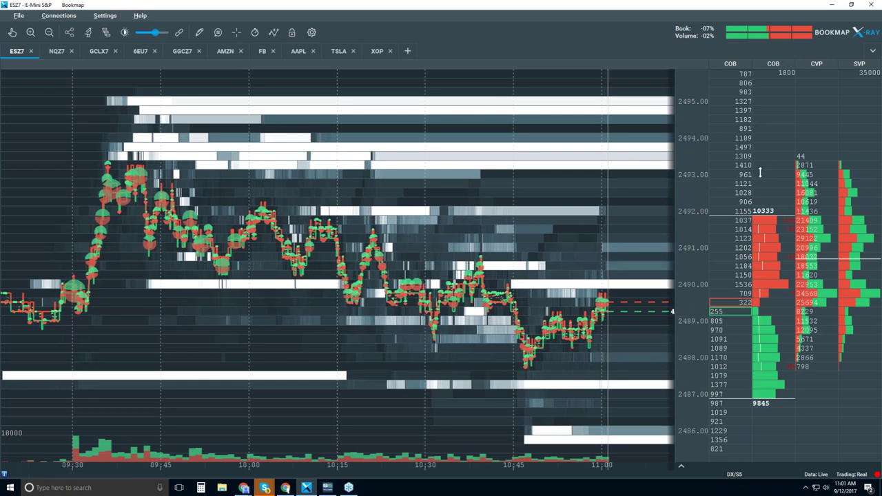
right_click(770, 152)
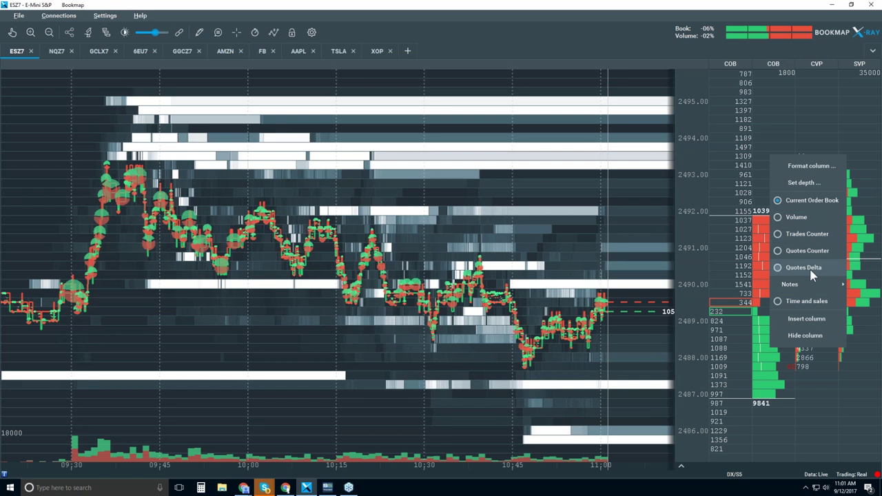
click(813, 166)
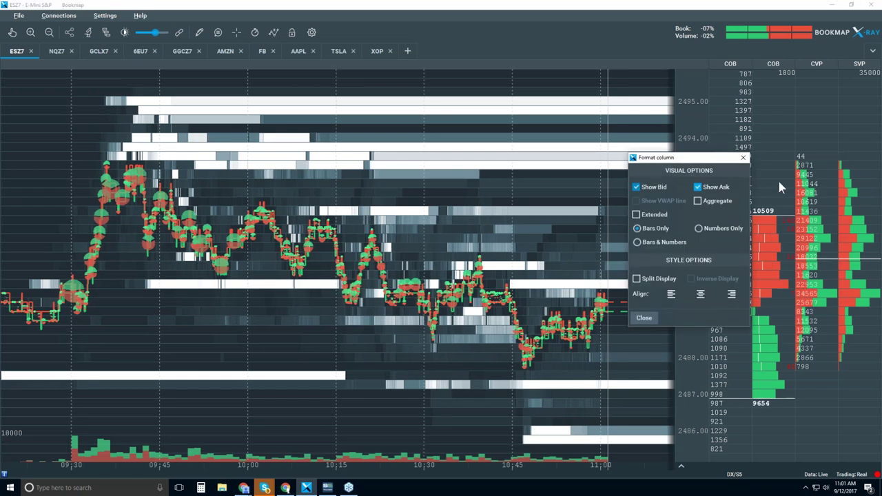
click(744, 159)
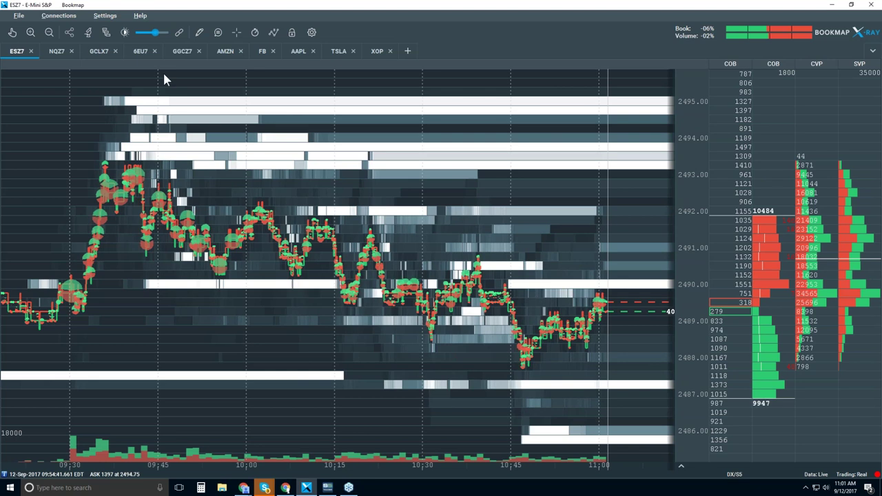
click(88, 32)
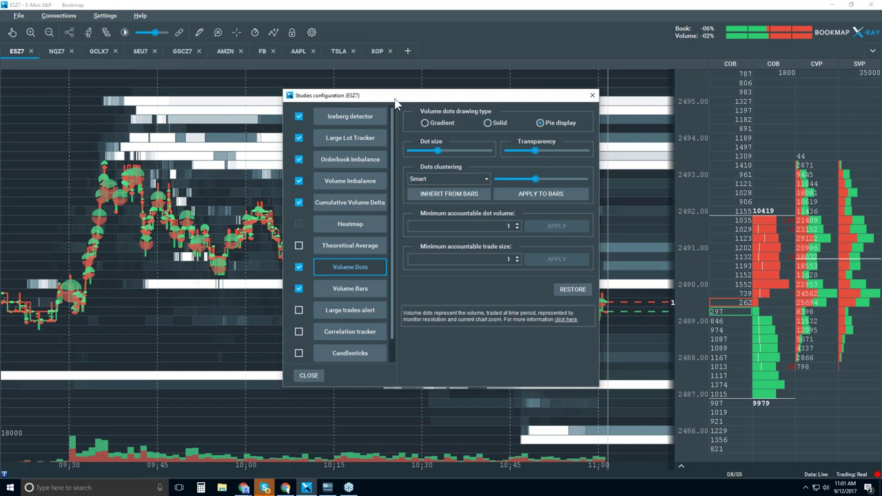
drag(395, 102, 390, 102)
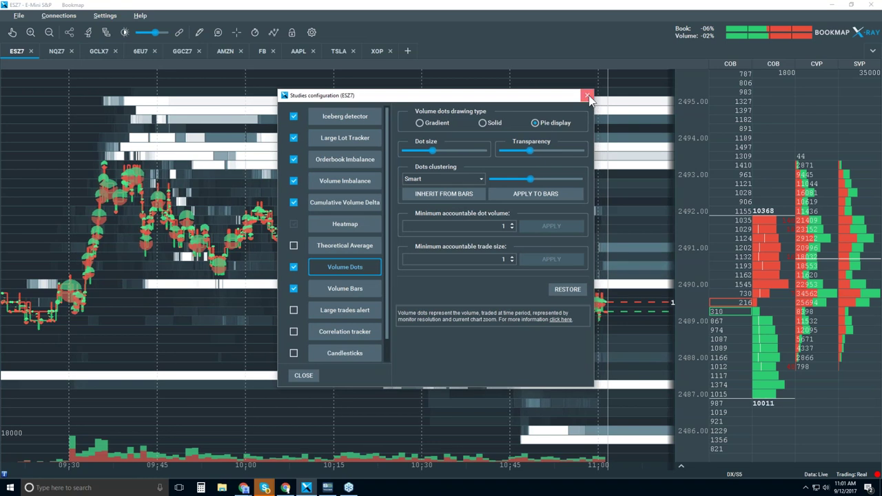
click(588, 96)
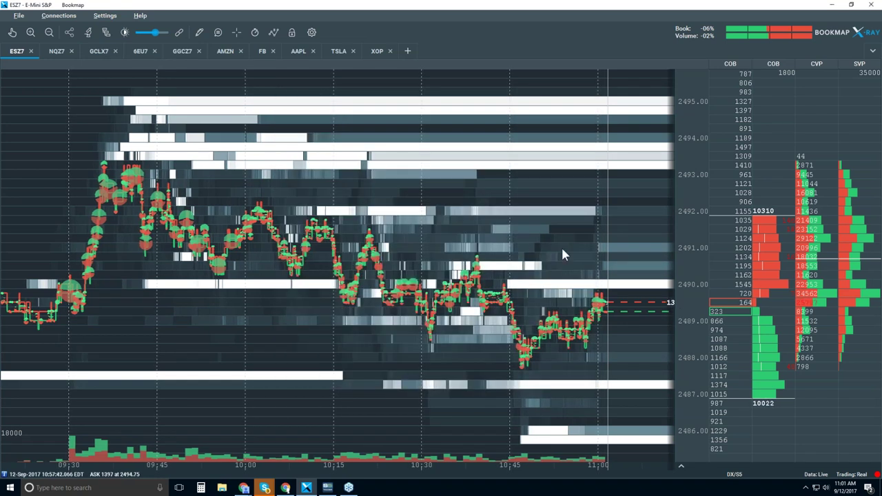